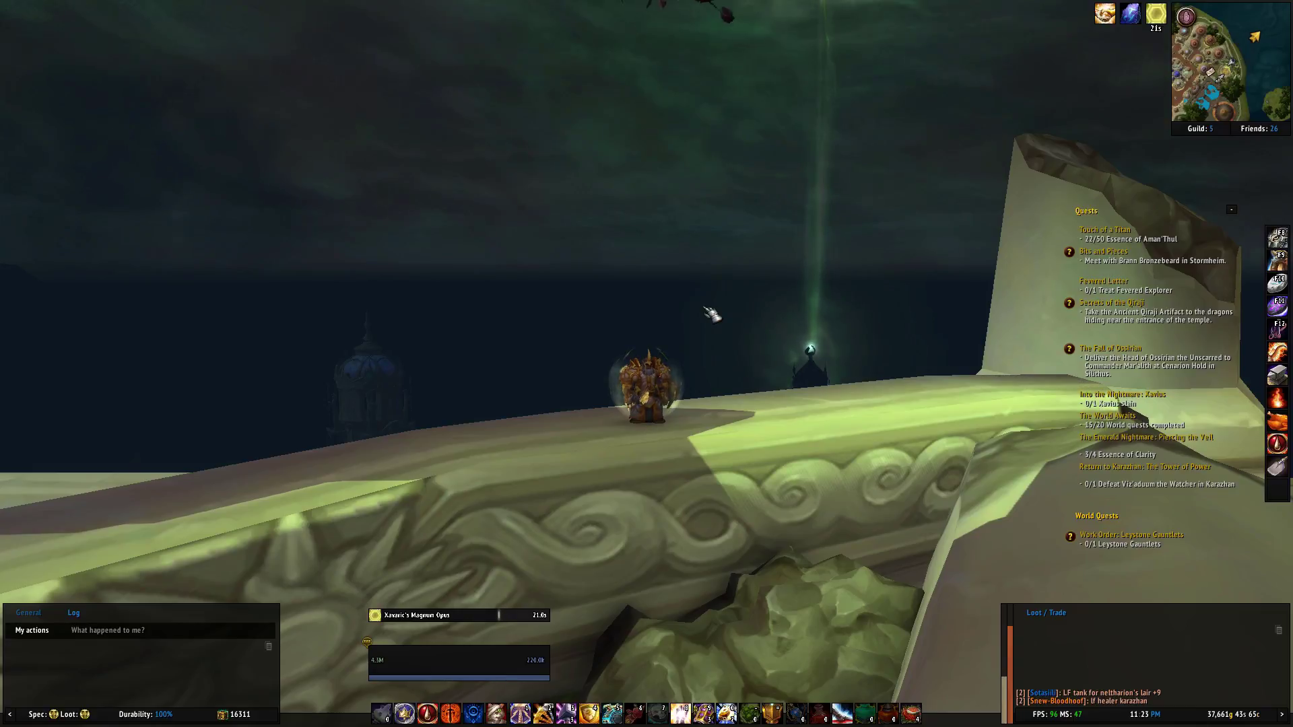
- Unlock the ElvUI frame anchors and move the Player Frame up beside the character, to about X -217, Y 385
key(Escape)
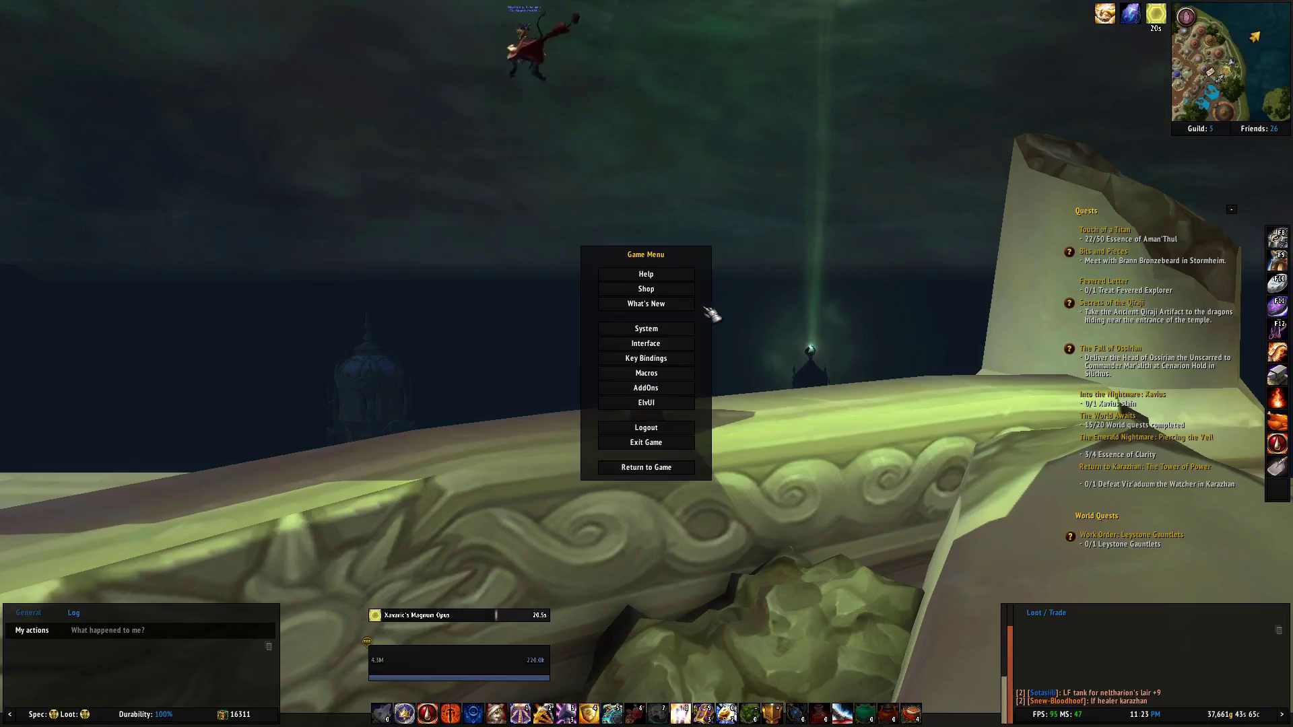
click(648, 405)
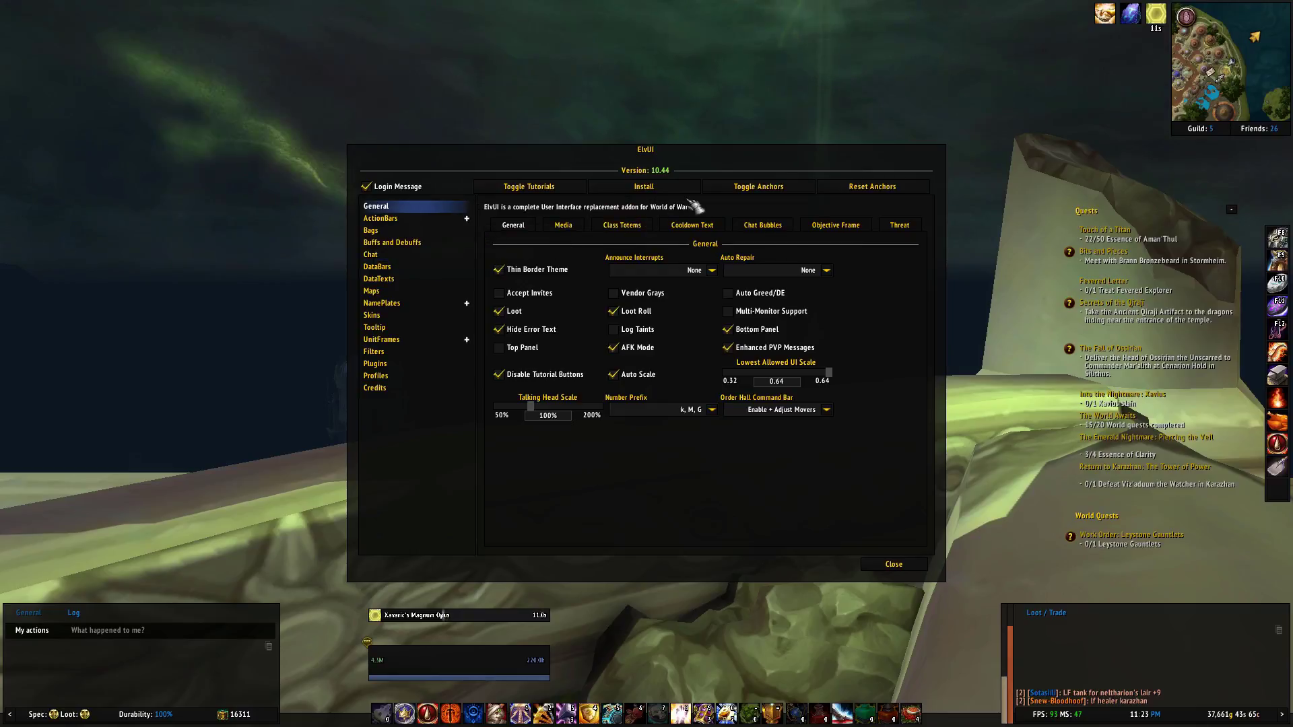
click(796, 196)
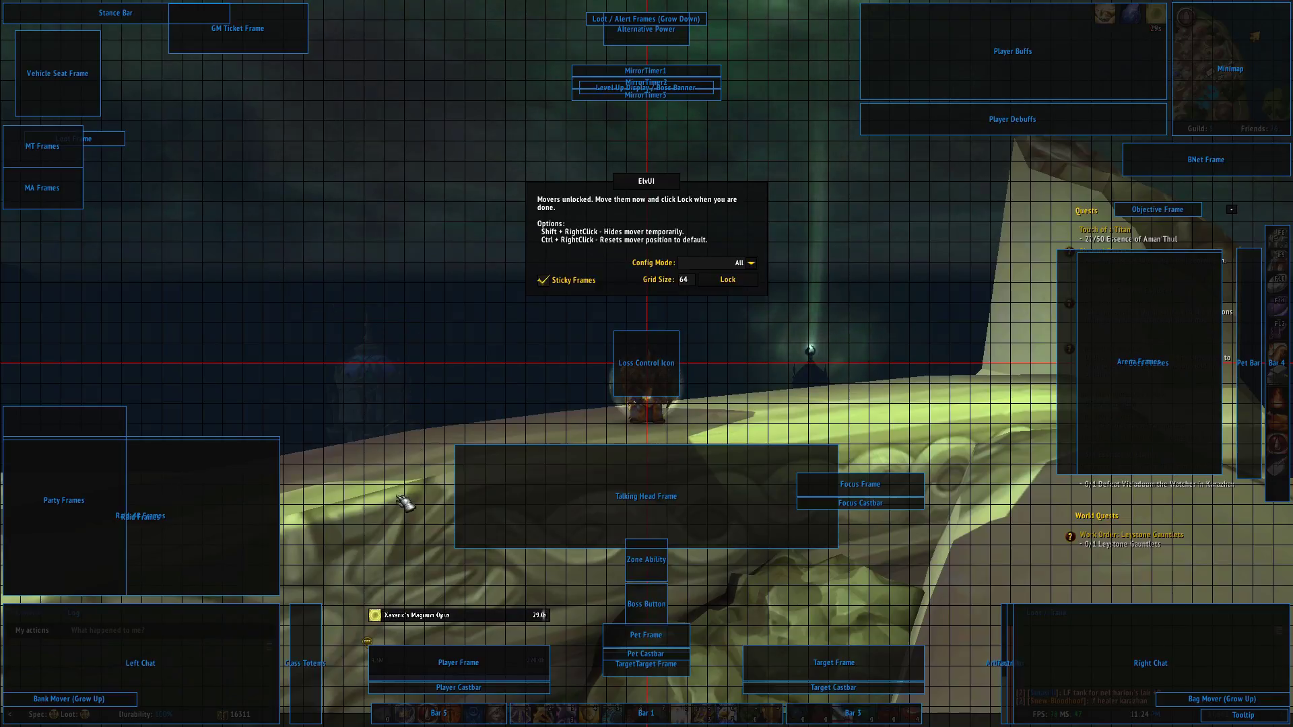
click(468, 667)
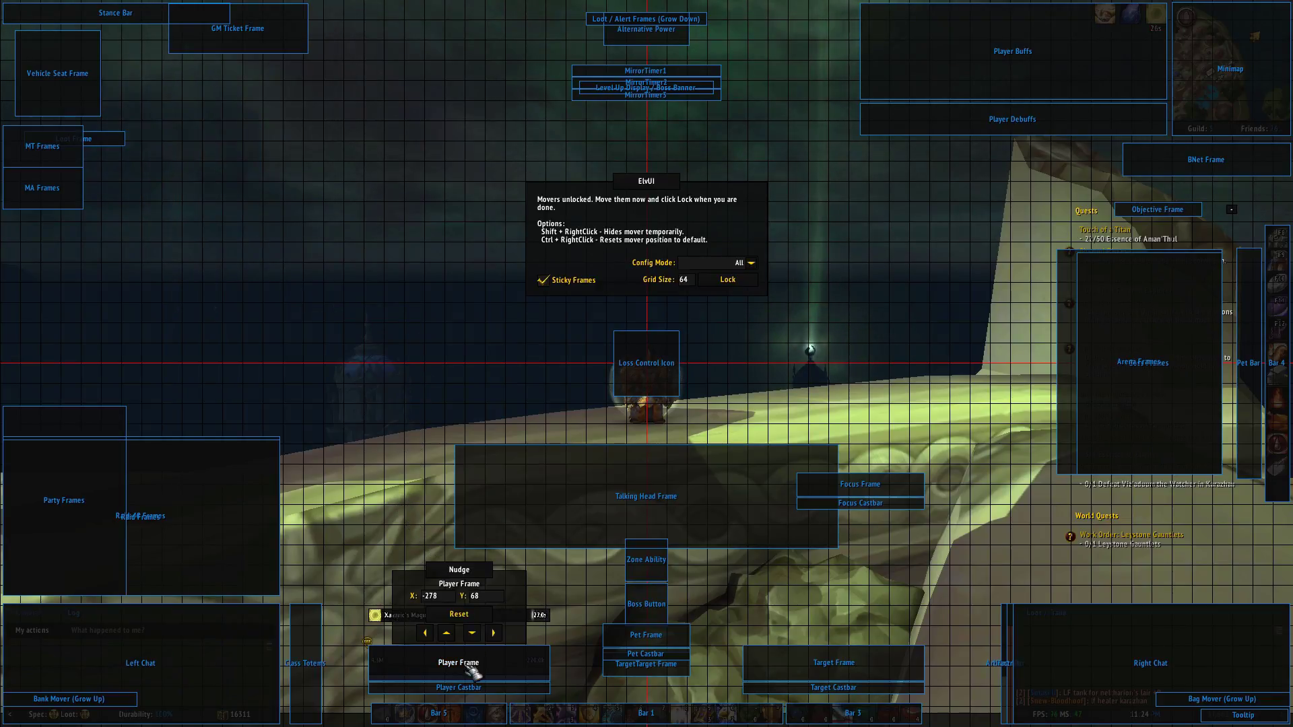
drag(474, 669, 497, 455)
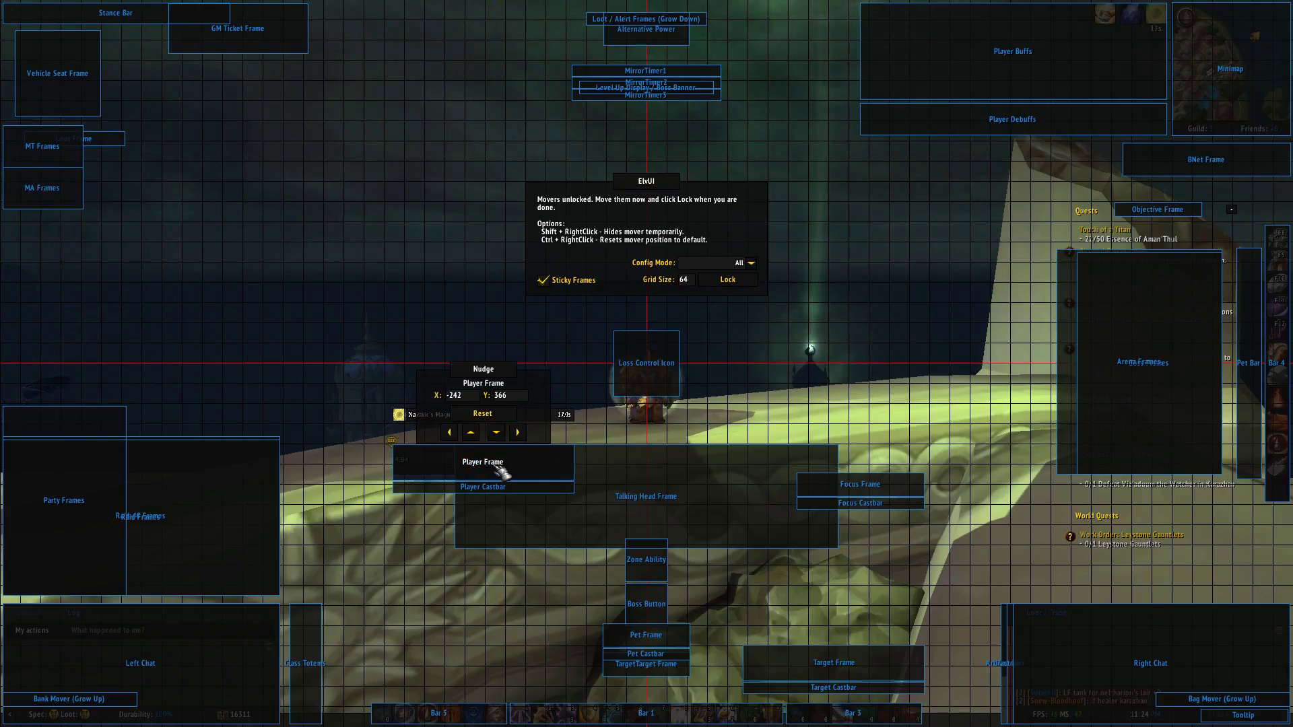
mouse_move(490, 471)
mouse_down()
mouse_move(450, 472)
mouse_move(502, 471)
mouse_move(505, 458)
mouse_up()
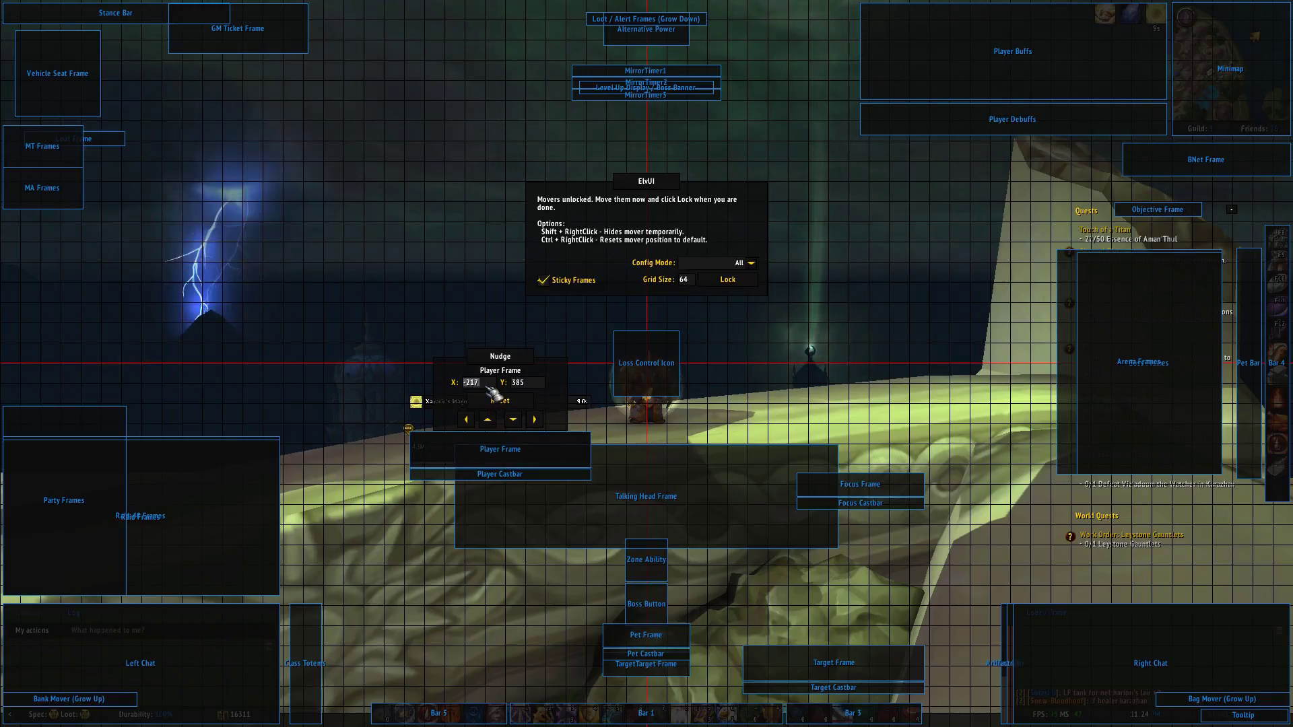
- Set the Player Frame's exact position to X -220 and Y 400
text(-220)
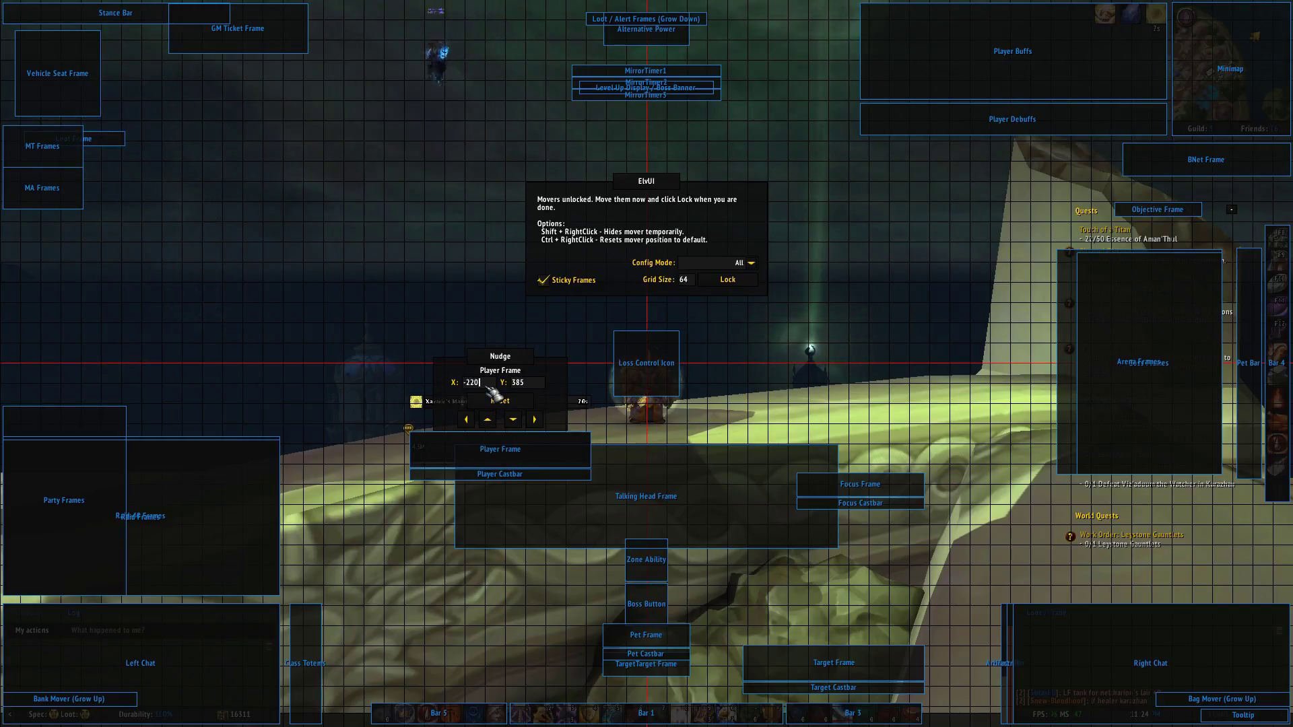
click(530, 385)
text(40)
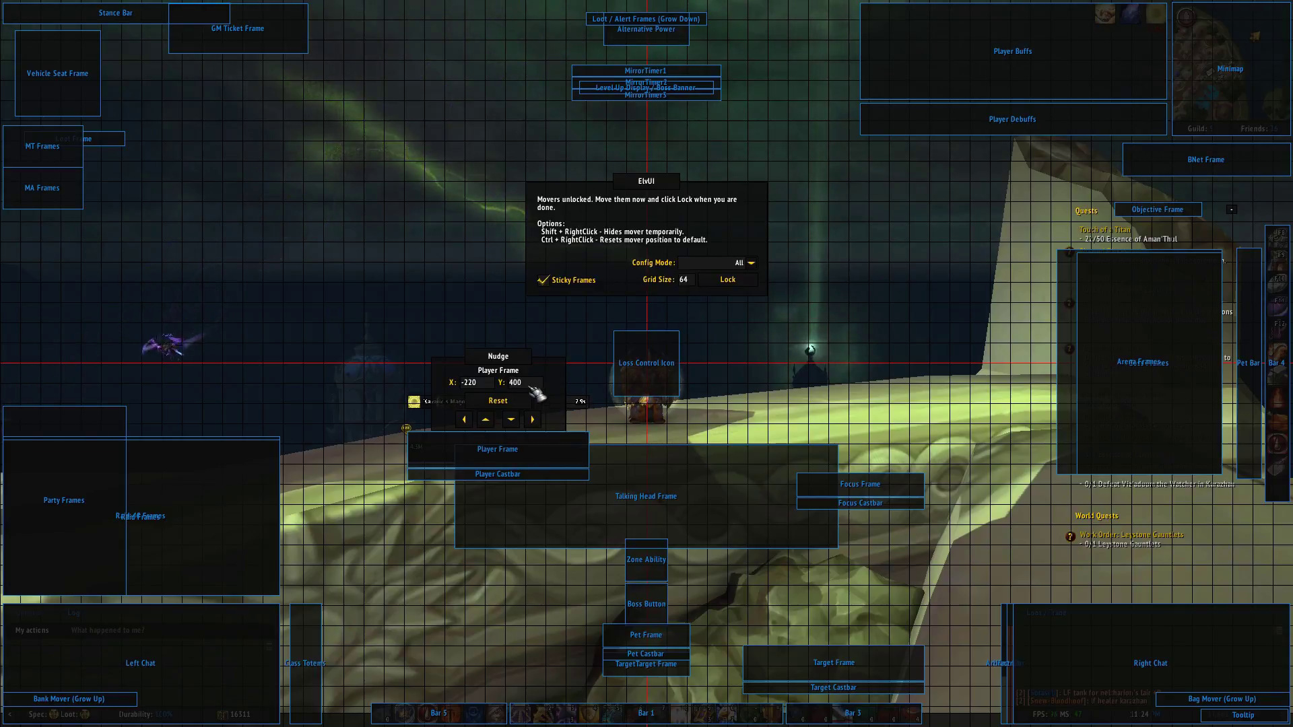
text(0)
key(Return)
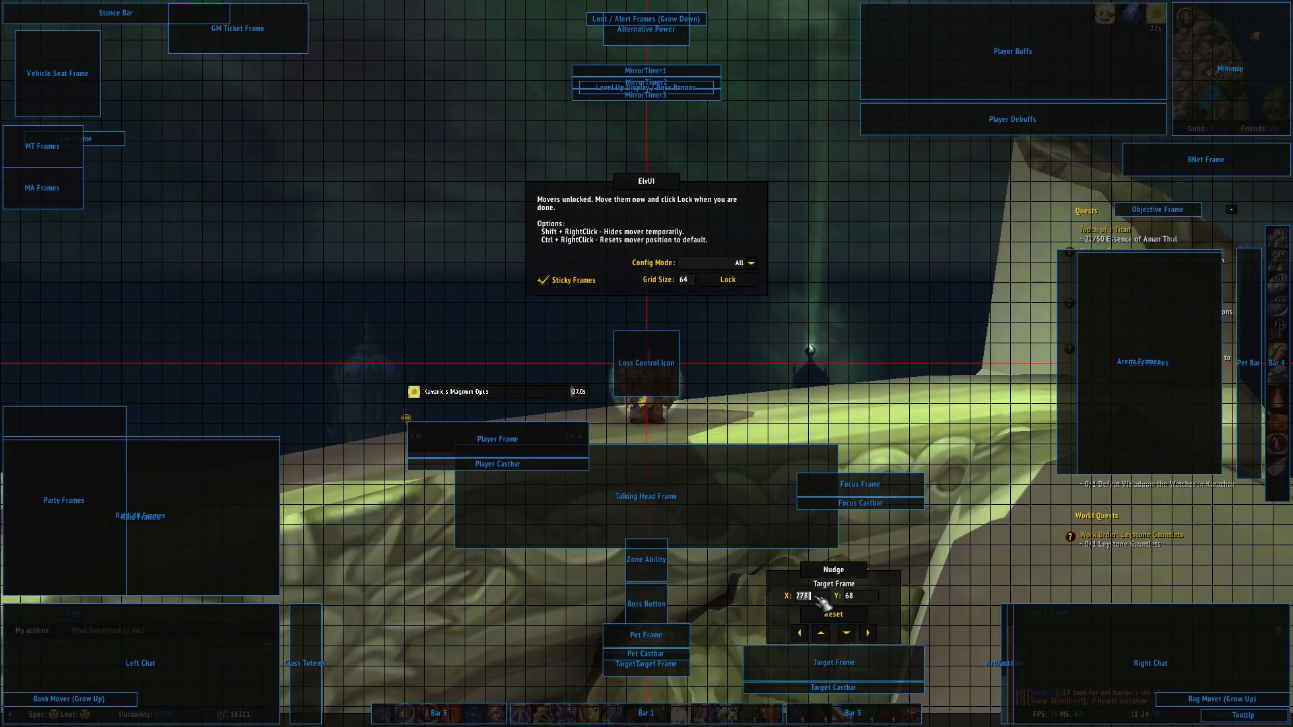
- Position the Target Frame at X 220 and Y 400, and lock the frames in place
key(BackSpace)
key(BackSpace)
text(20)
key(Return)
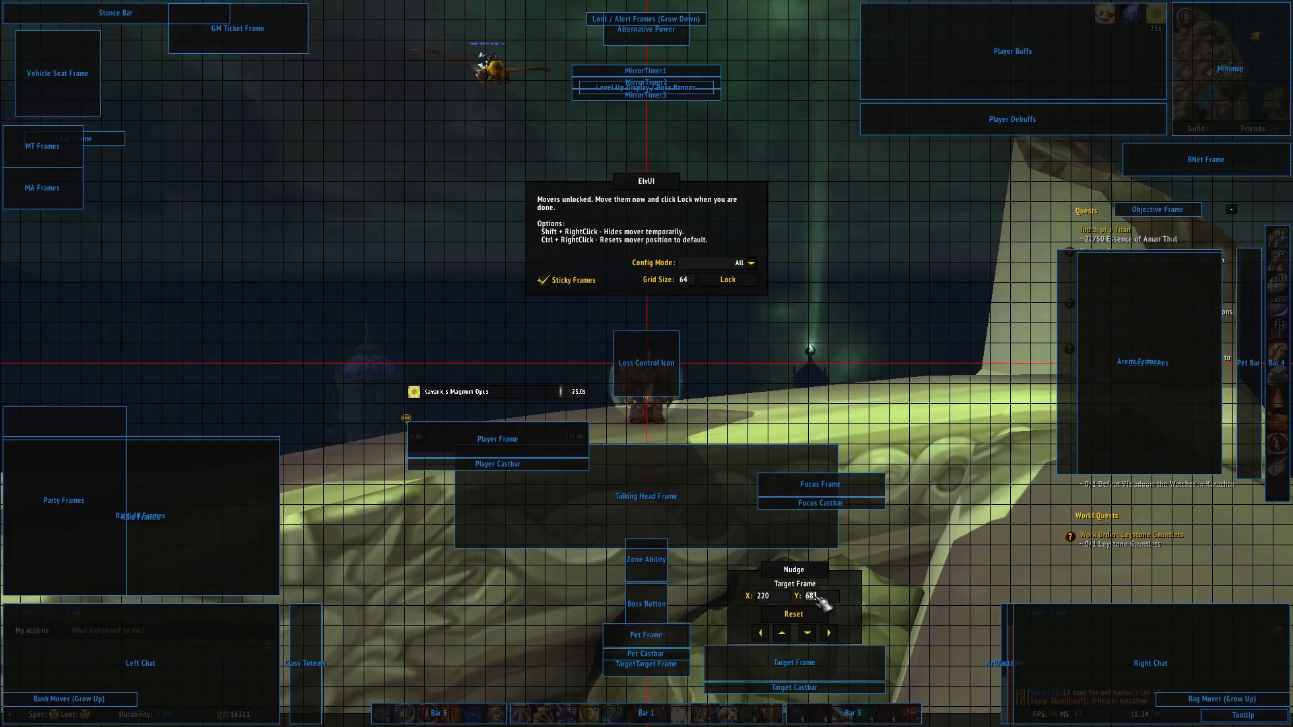
key(BackSpace)
key(BackSpace)
text(400)
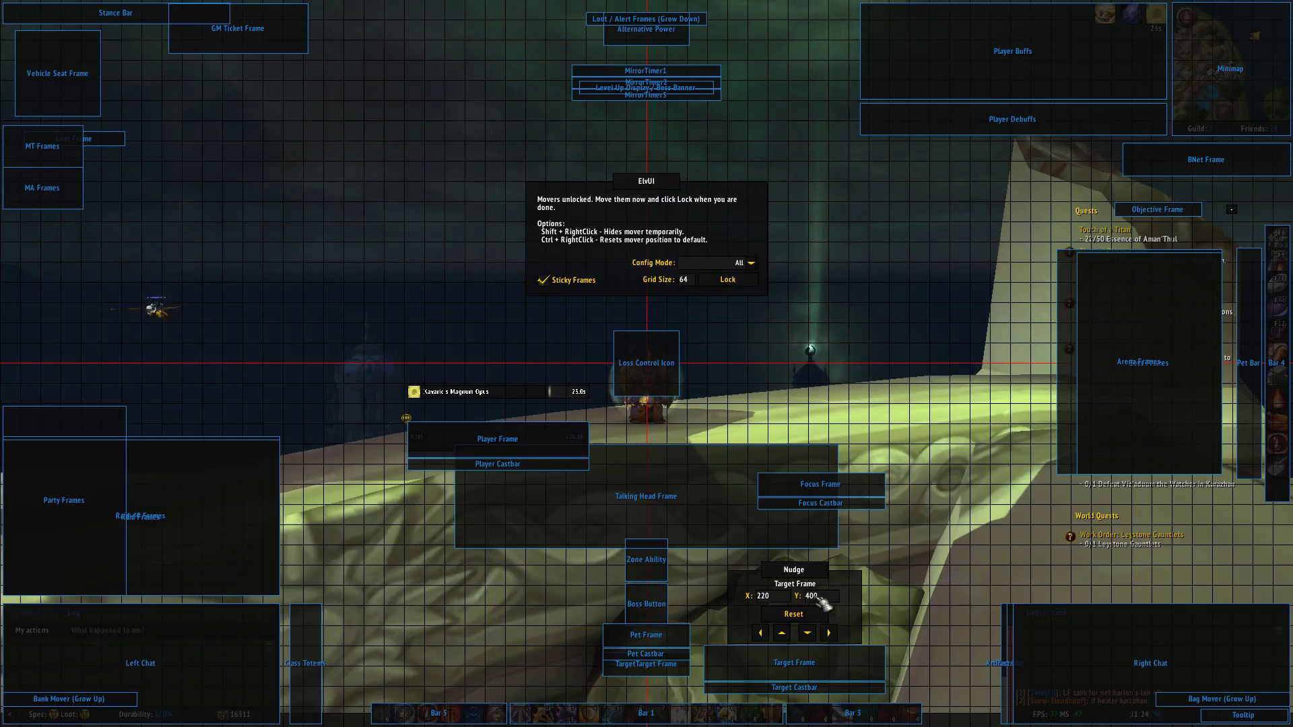
key(Return)
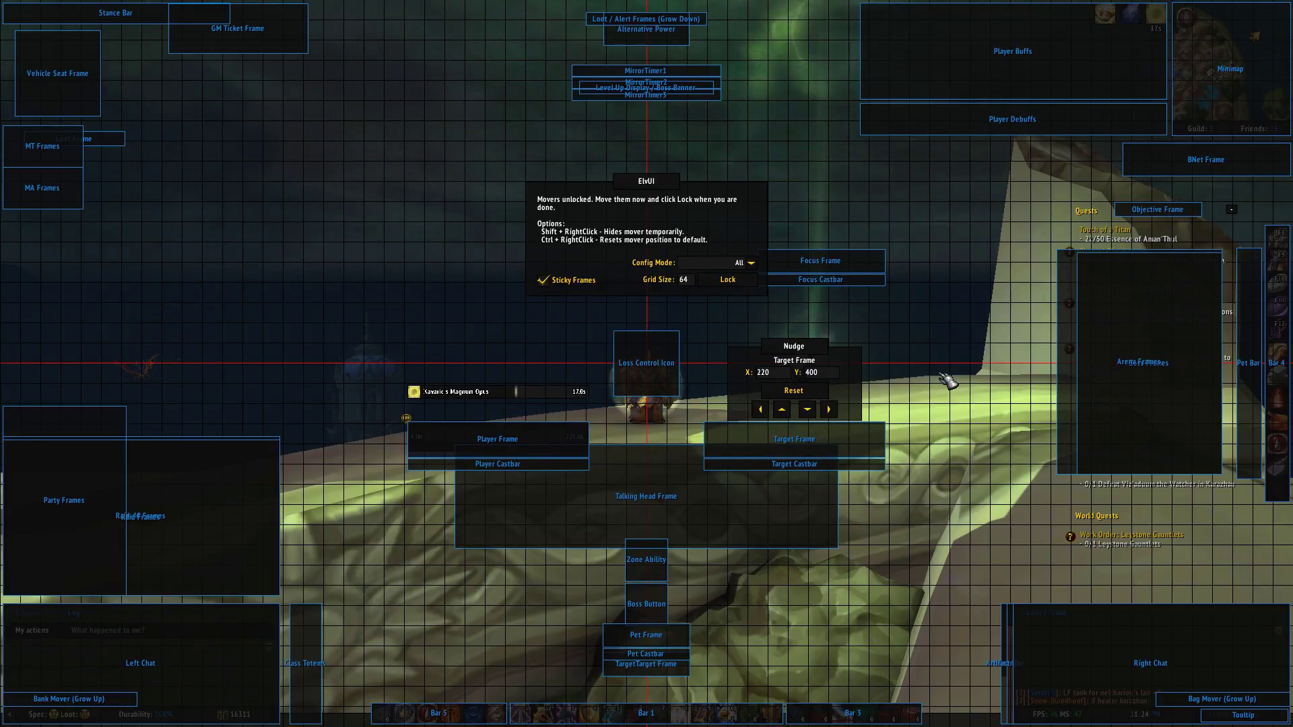
click(727, 280)
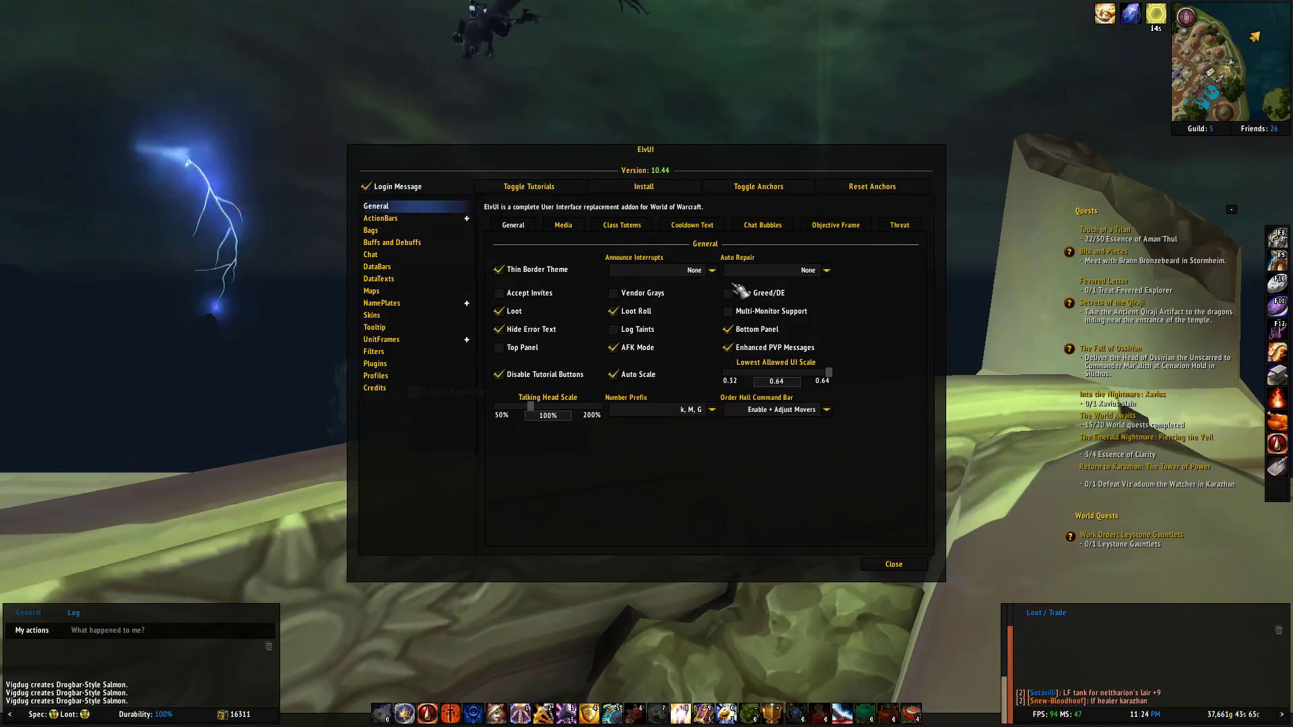
- In the general settings, set Auto Repair to Guild, enable Vendor Grays and set the Talking Head Scale to 81%
click(826, 270)
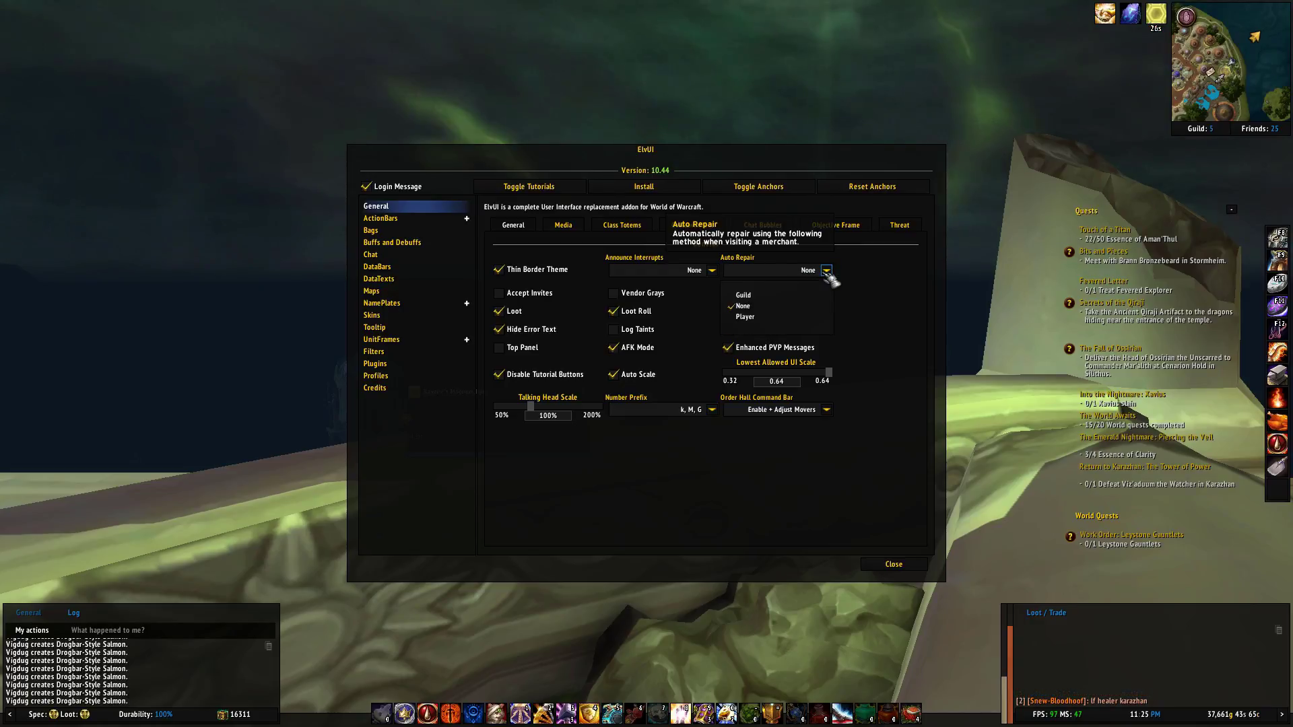
click(759, 297)
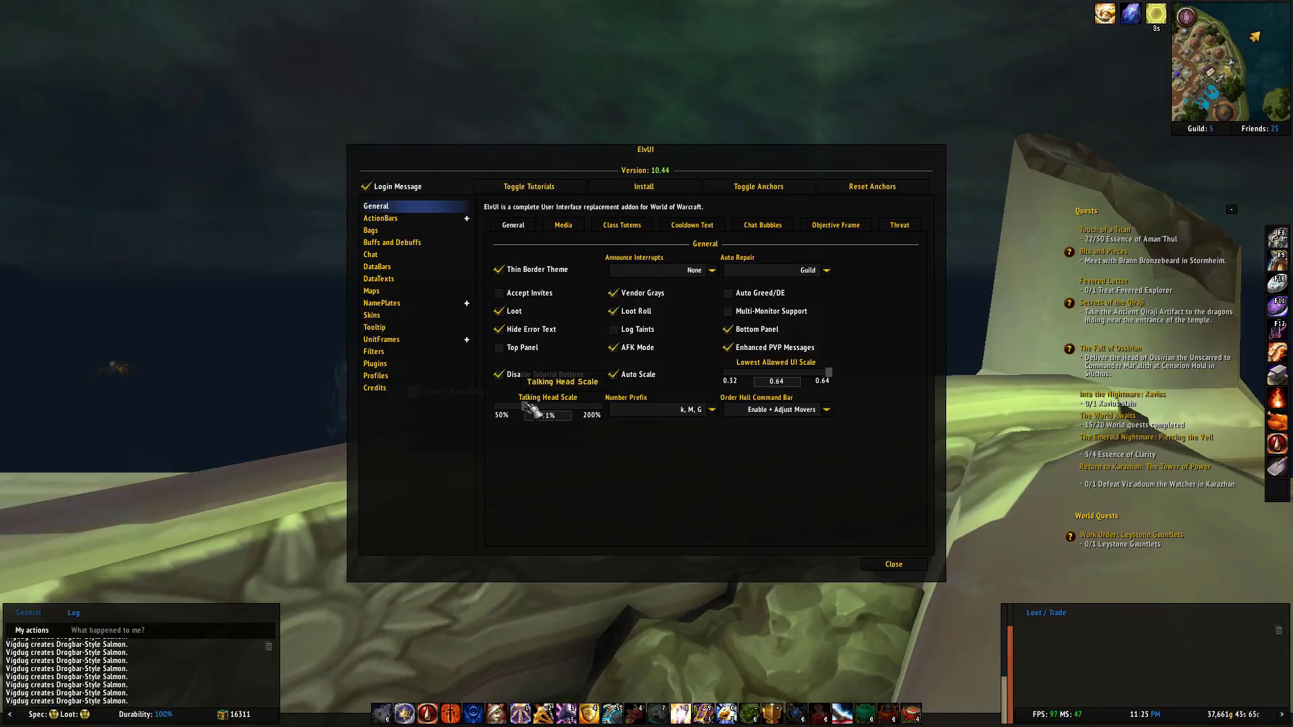
drag(529, 408, 525, 407)
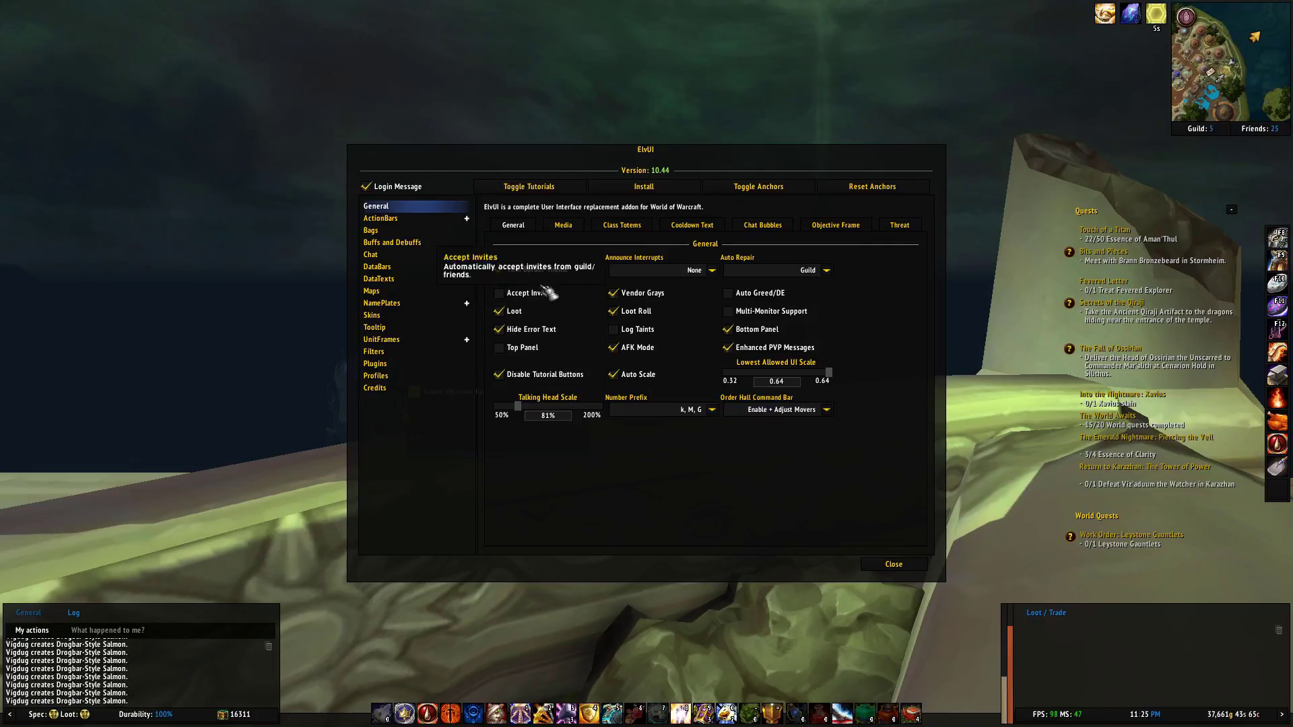
- Change the interface's default font to Expressway in the media settings
click(564, 226)
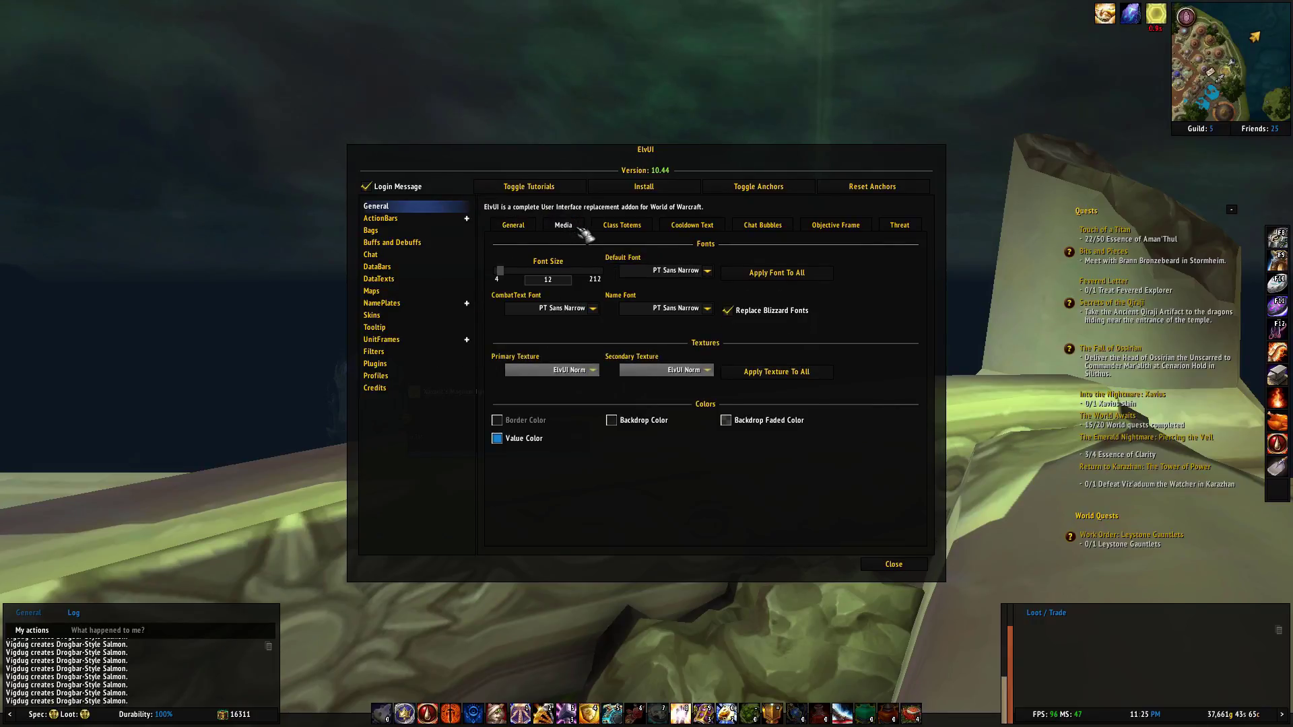
click(707, 271)
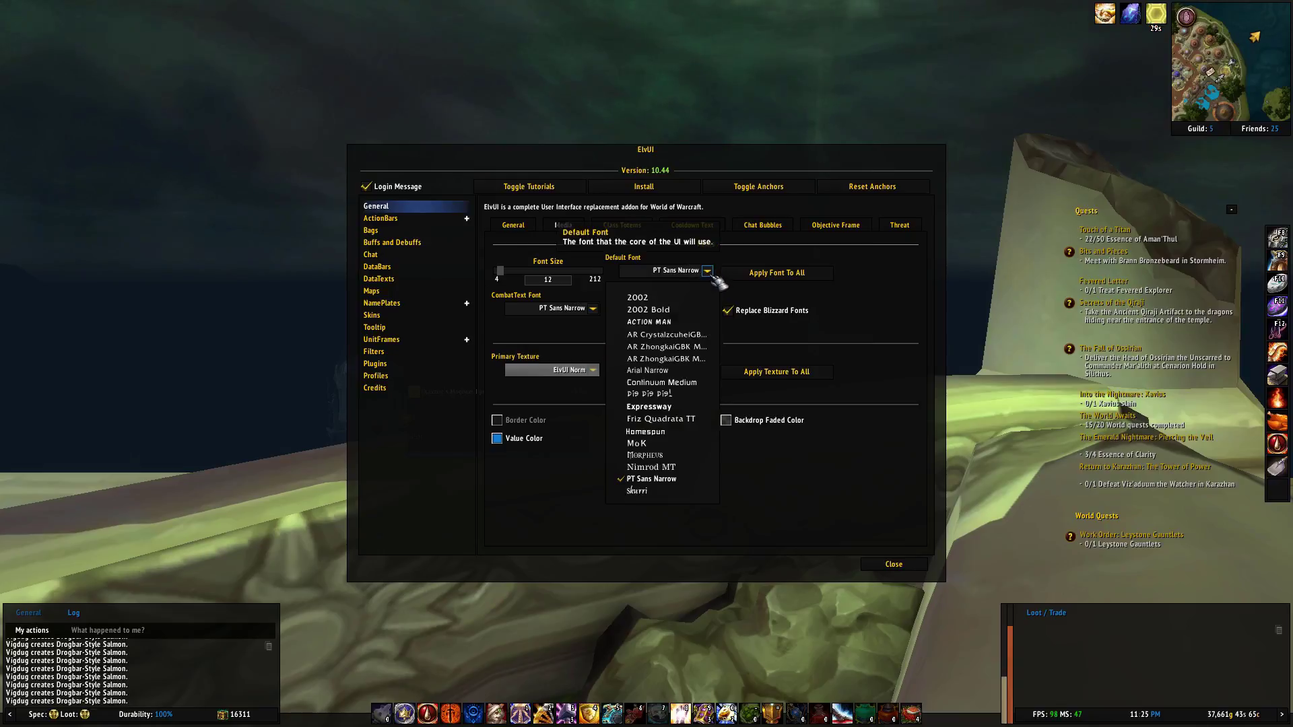
click(667, 407)
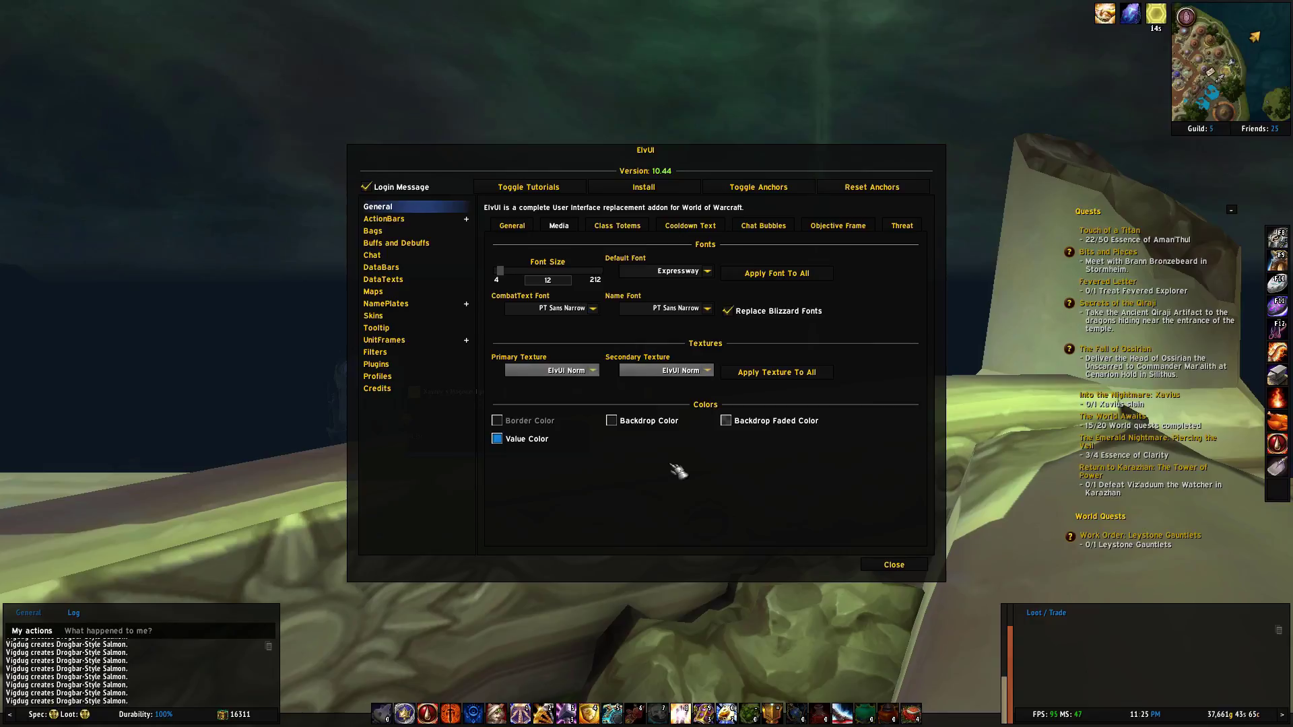
- Set the Backdrop Faded Color to dark blue 0e0d26 with an alpha of 75
click(726, 420)
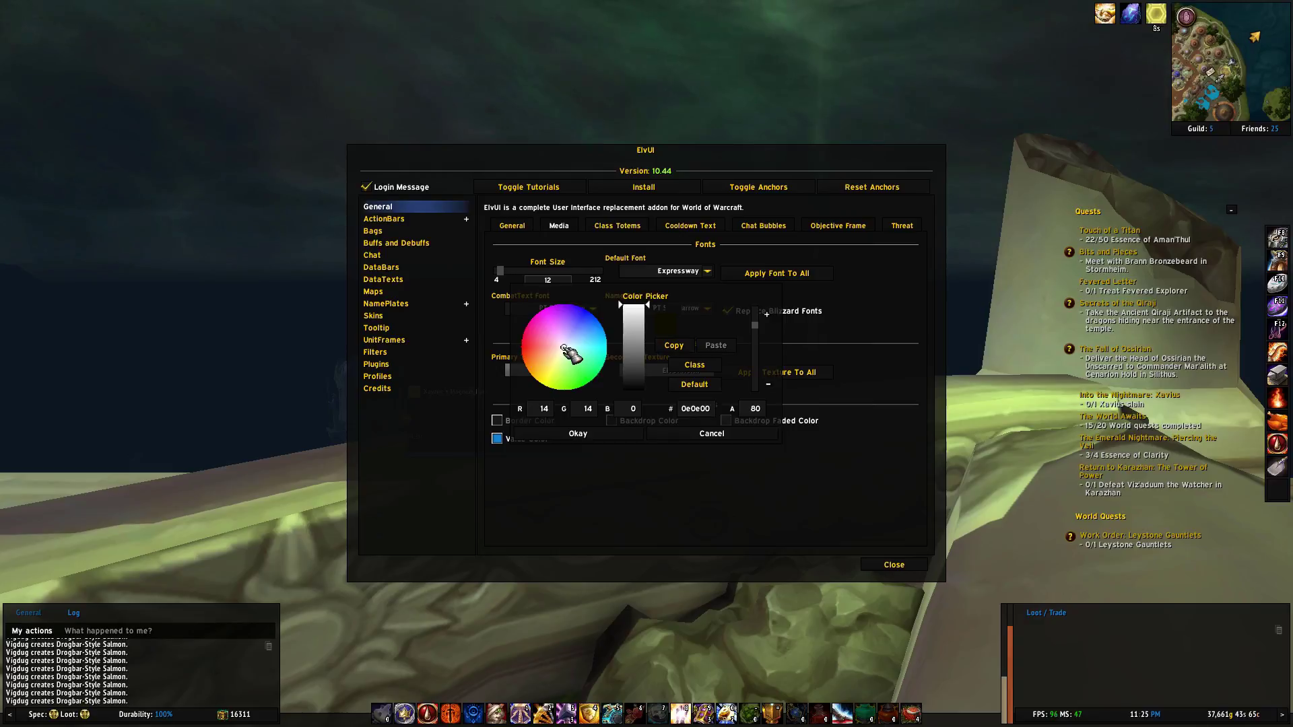
drag(568, 347, 578, 332)
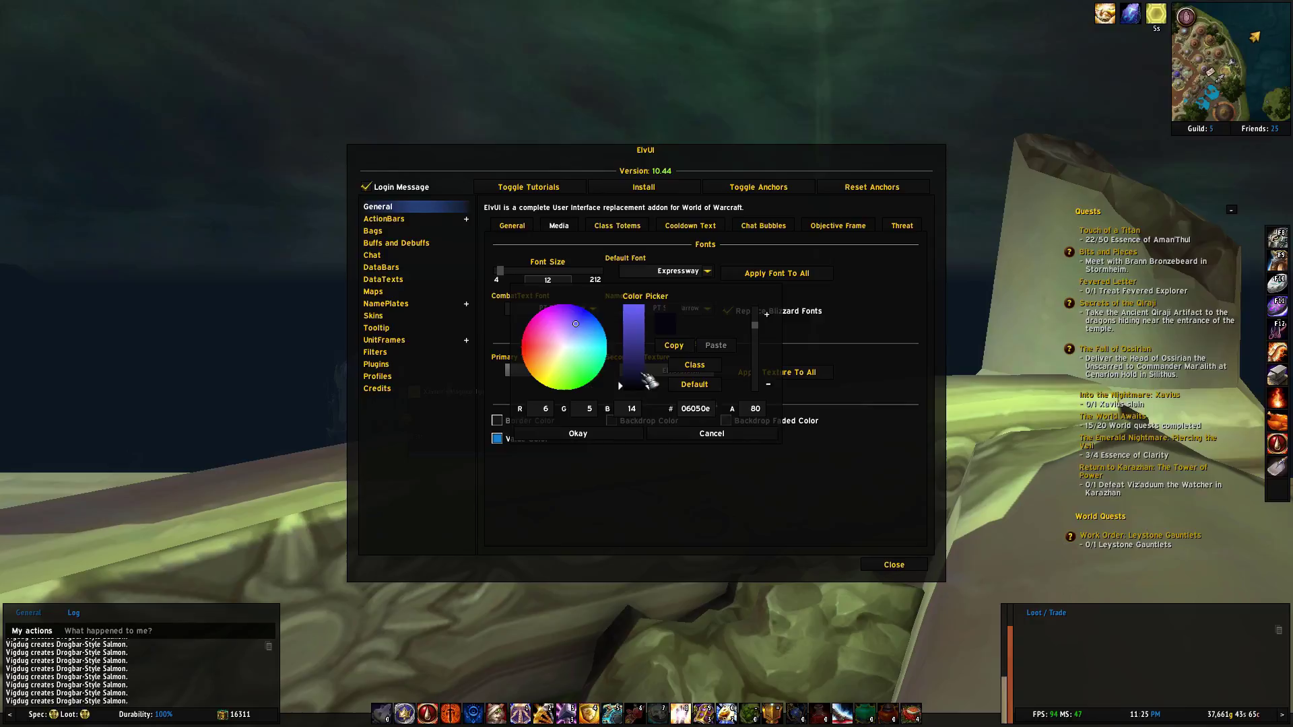
drag(644, 378, 645, 370)
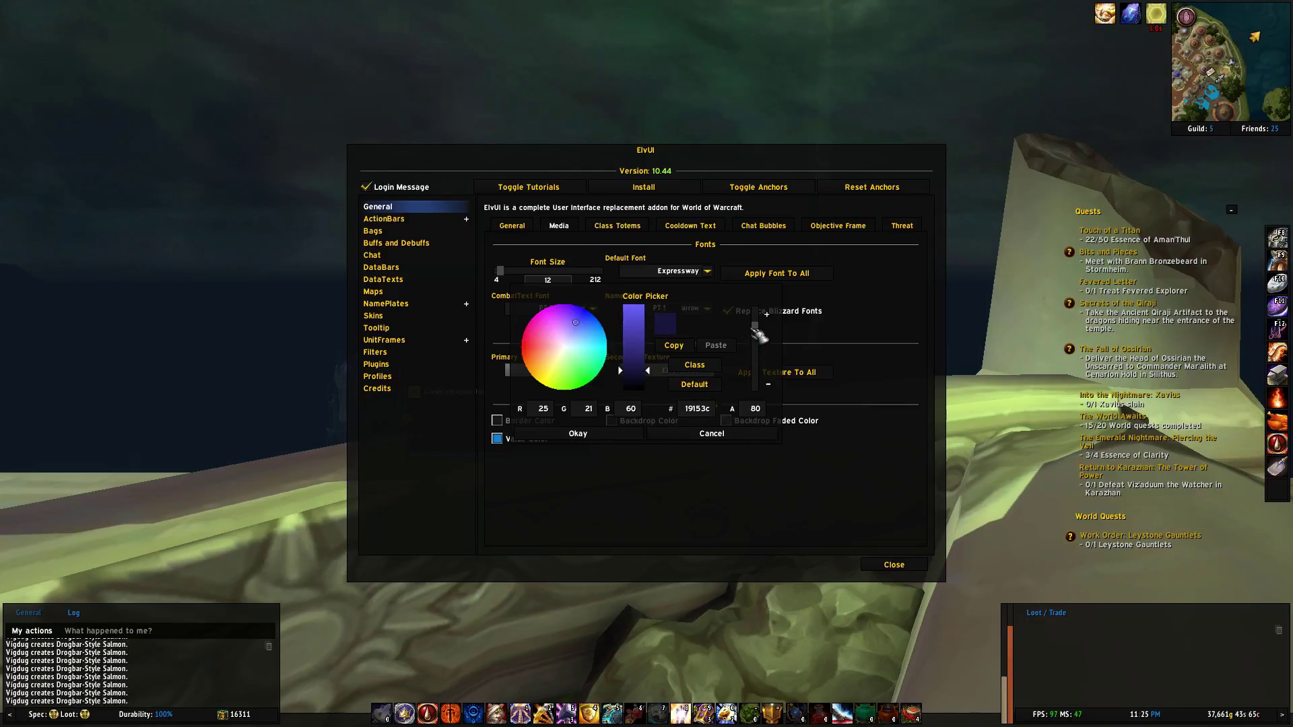
drag(757, 325, 757, 328)
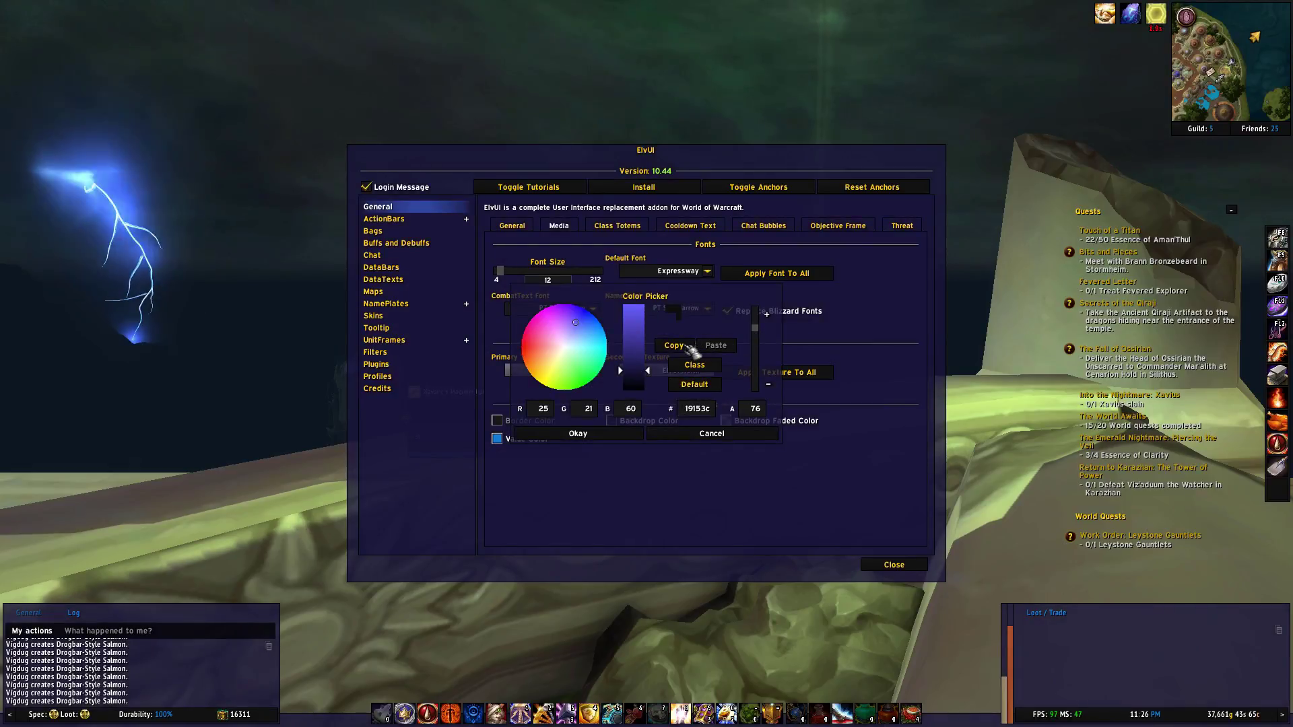
click(634, 370)
drag(634, 370, 636, 379)
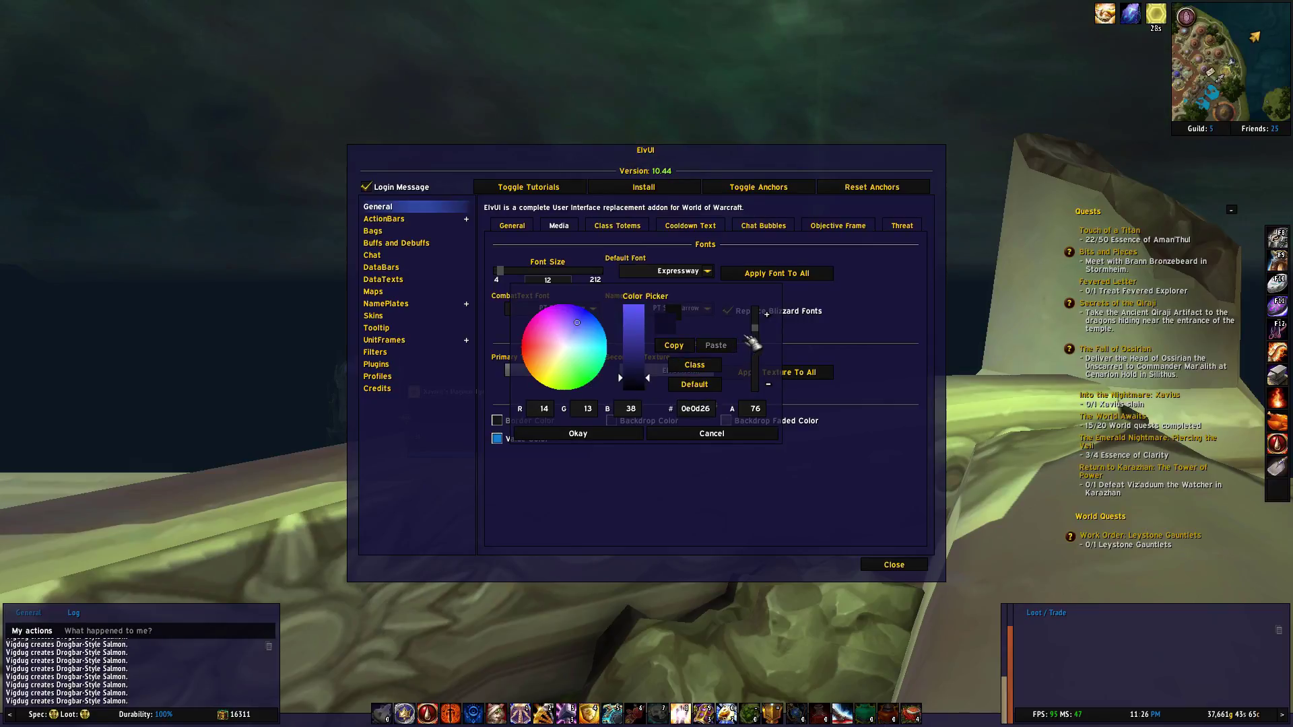
click(757, 329)
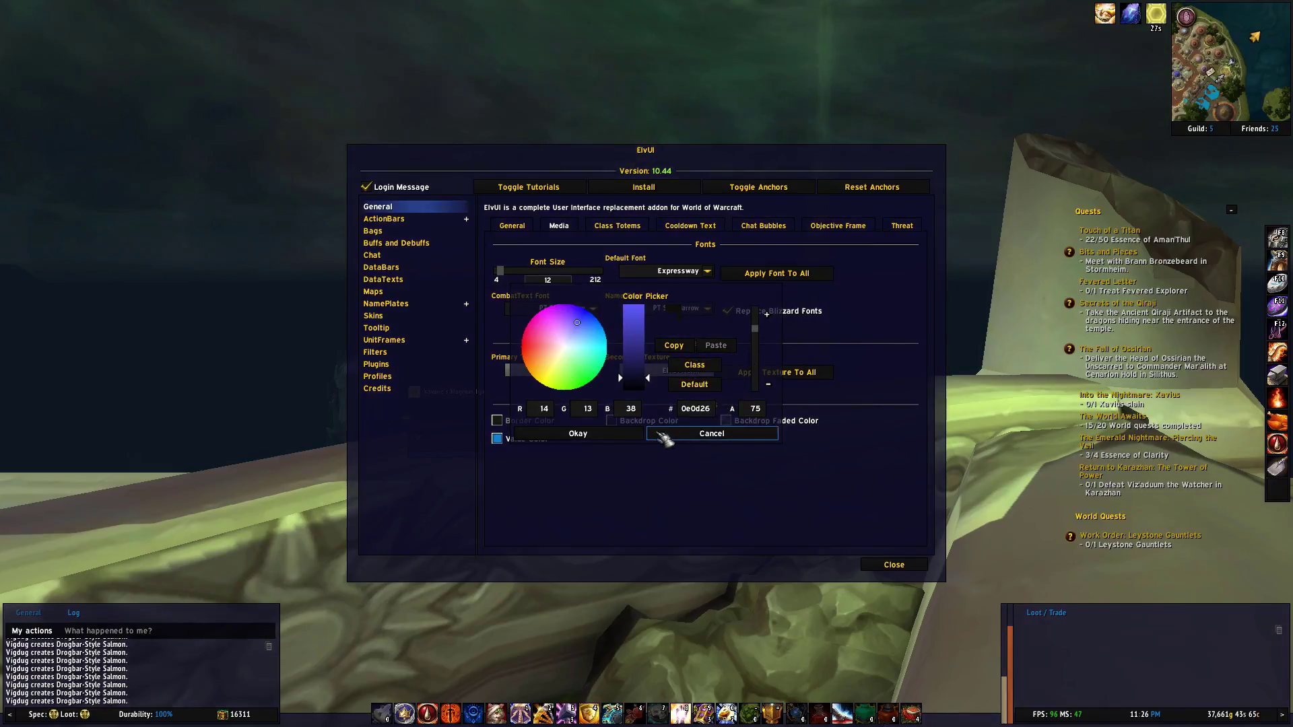
click(578, 434)
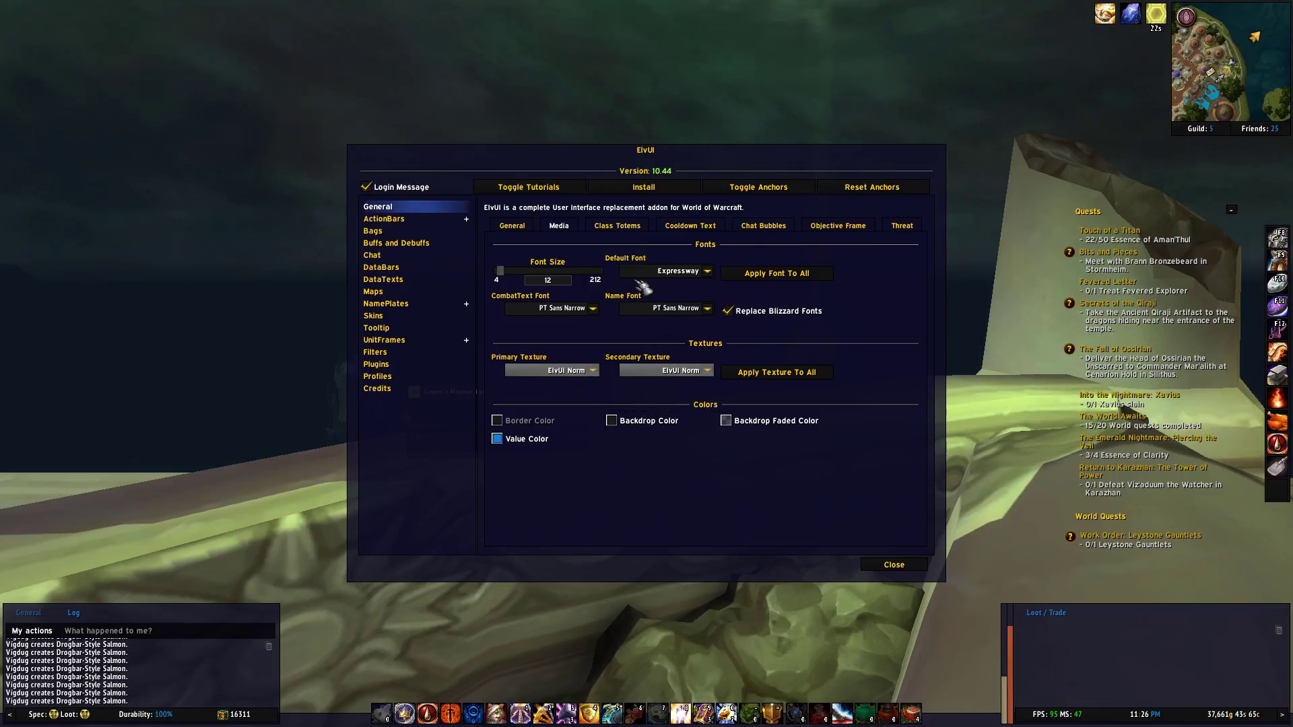
- Set the Class Totems button size to 41 and view the cooldown text settings
click(618, 227)
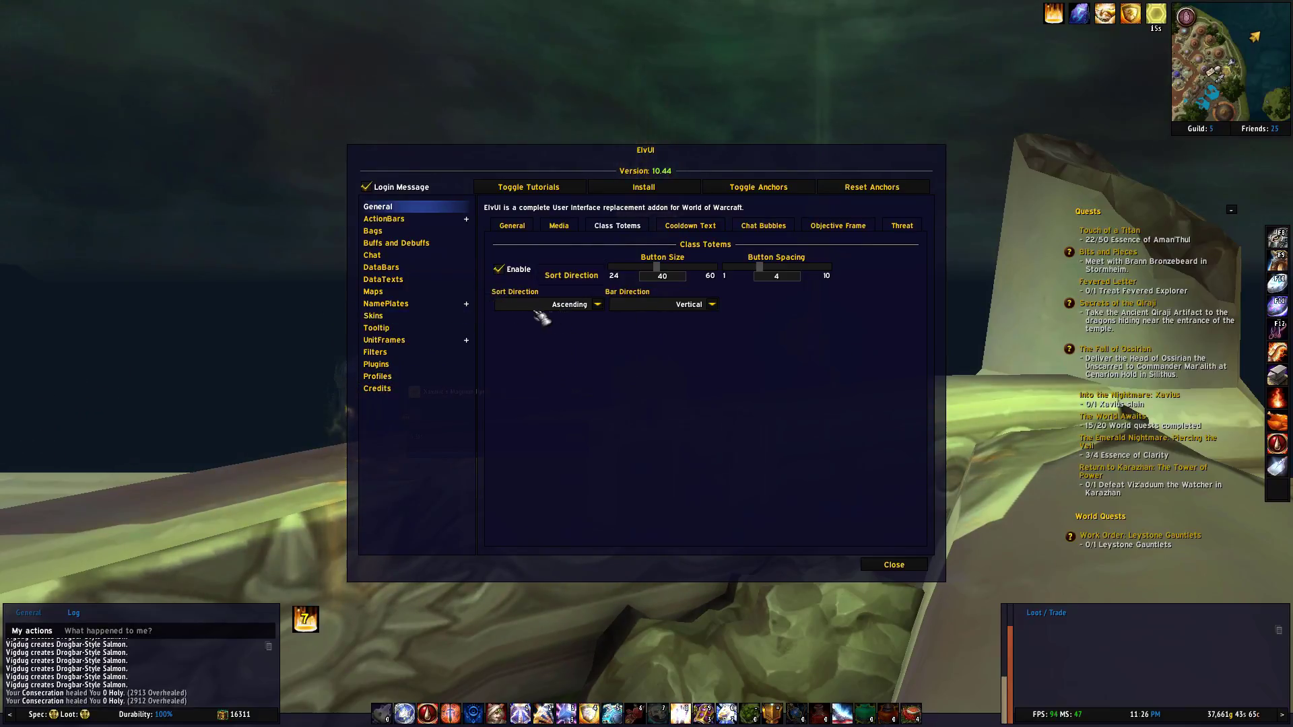
mouse_move(656, 266)
mouse_down()
mouse_move(745, 268)
mouse_move(658, 269)
mouse_up()
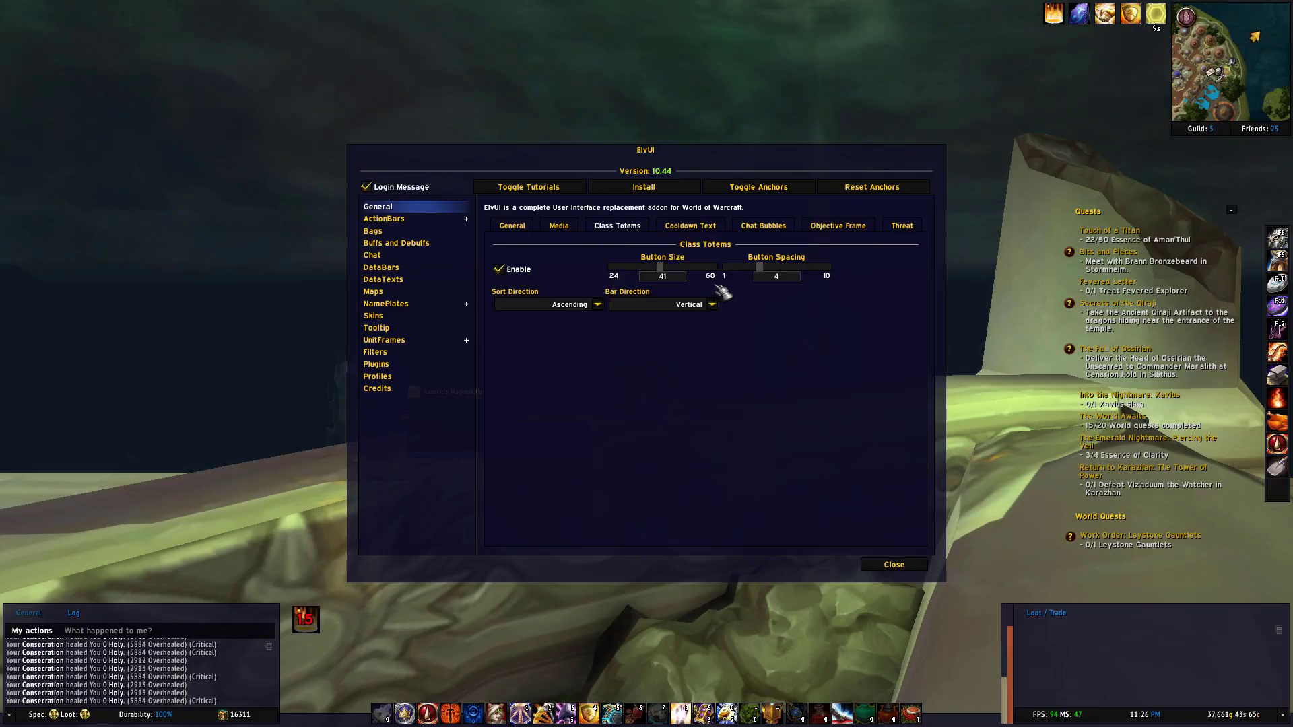
click(724, 229)
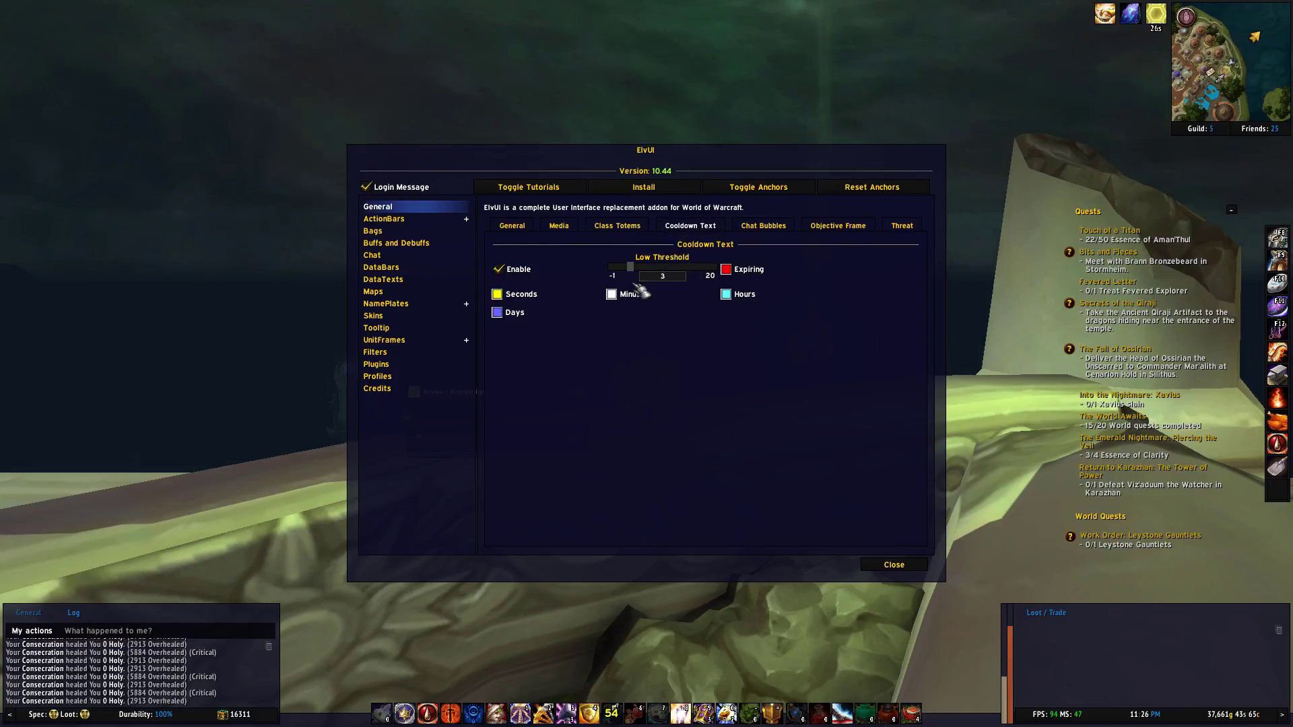
- Review the chat bubble settings and try an Objective Frame Height of about 559
click(782, 229)
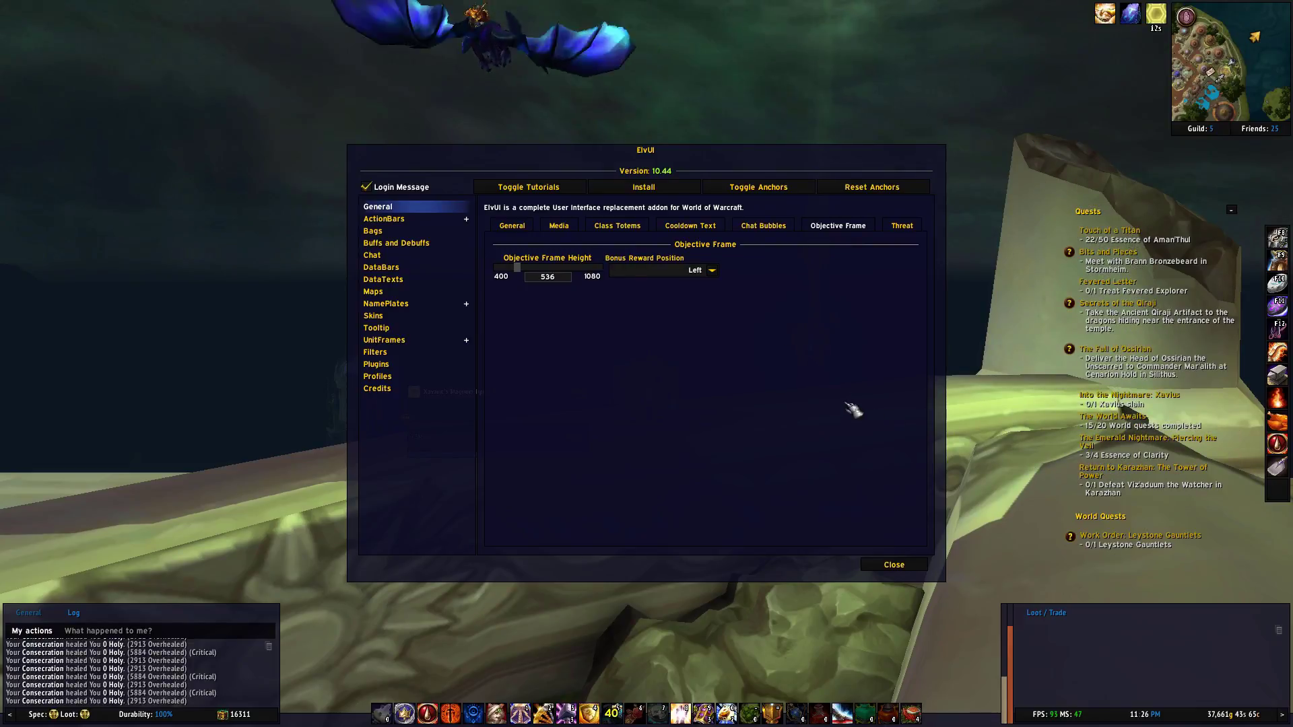
click(544, 268)
drag(551, 272, 530, 300)
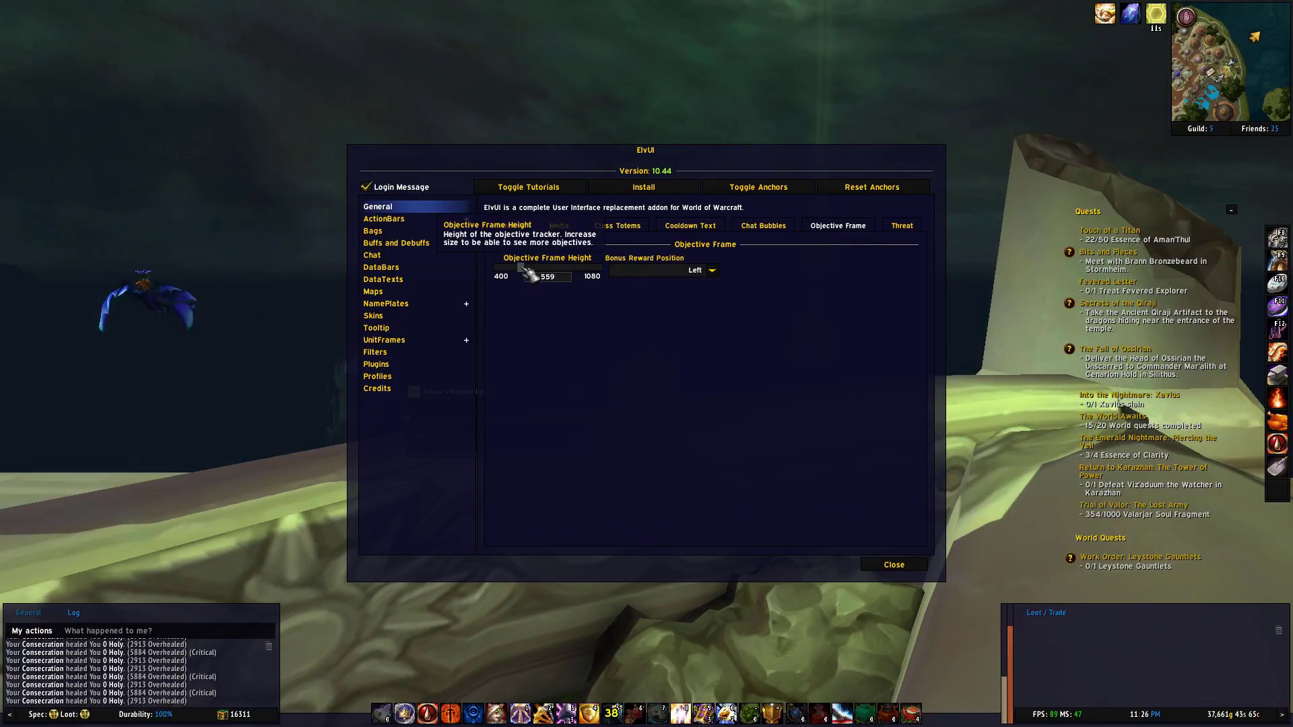
- Examine the threat bar's position choices and the latency and memory details behind the FPS data text
click(901, 227)
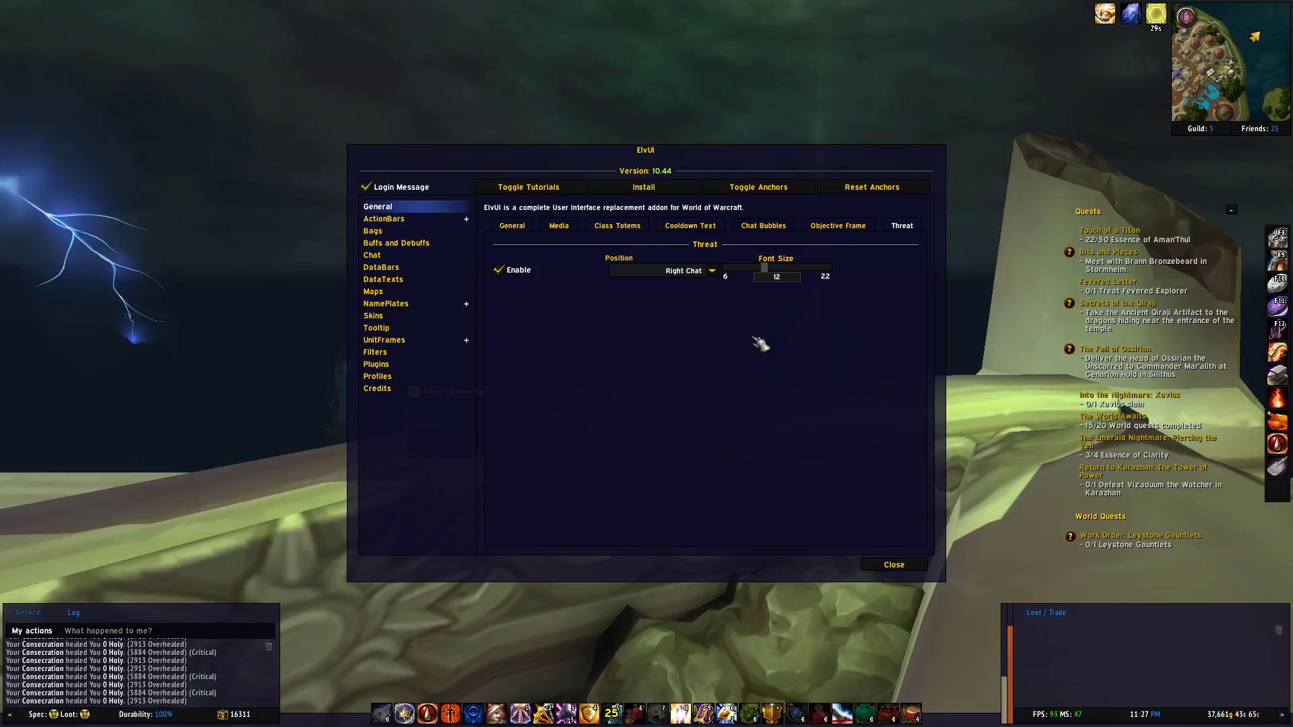
click(712, 270)
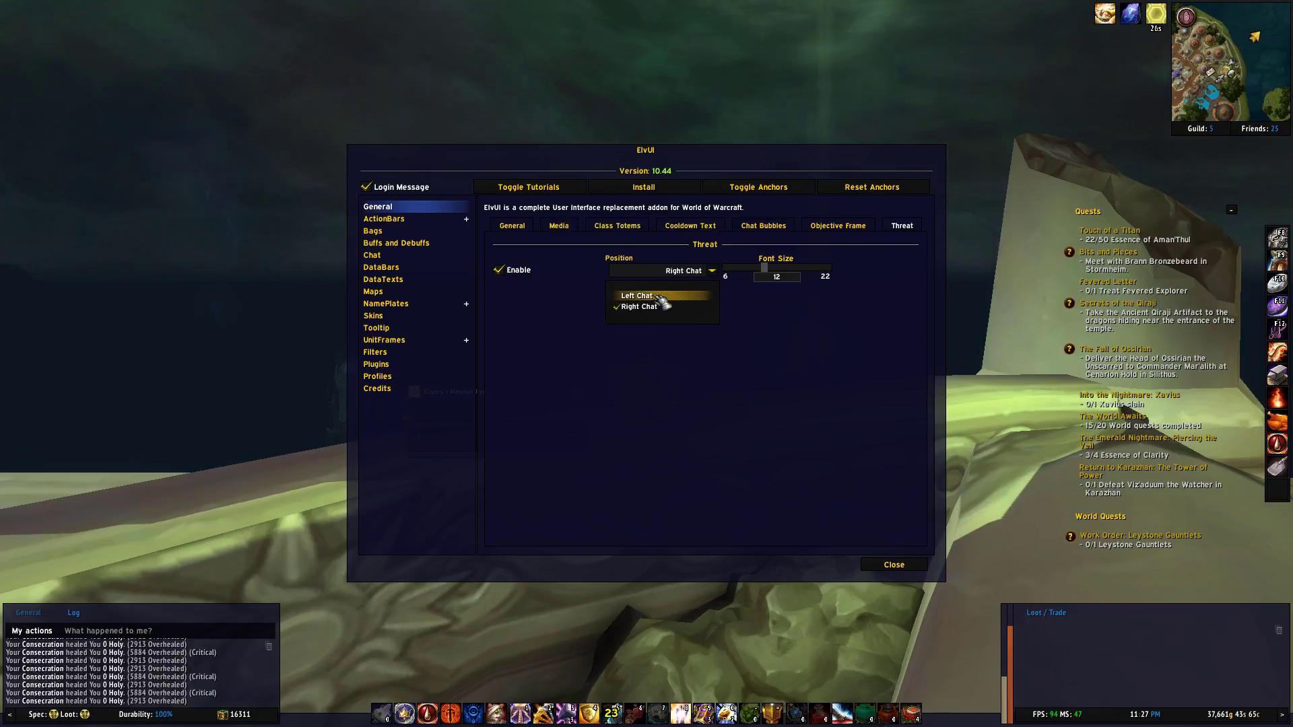
click(718, 272)
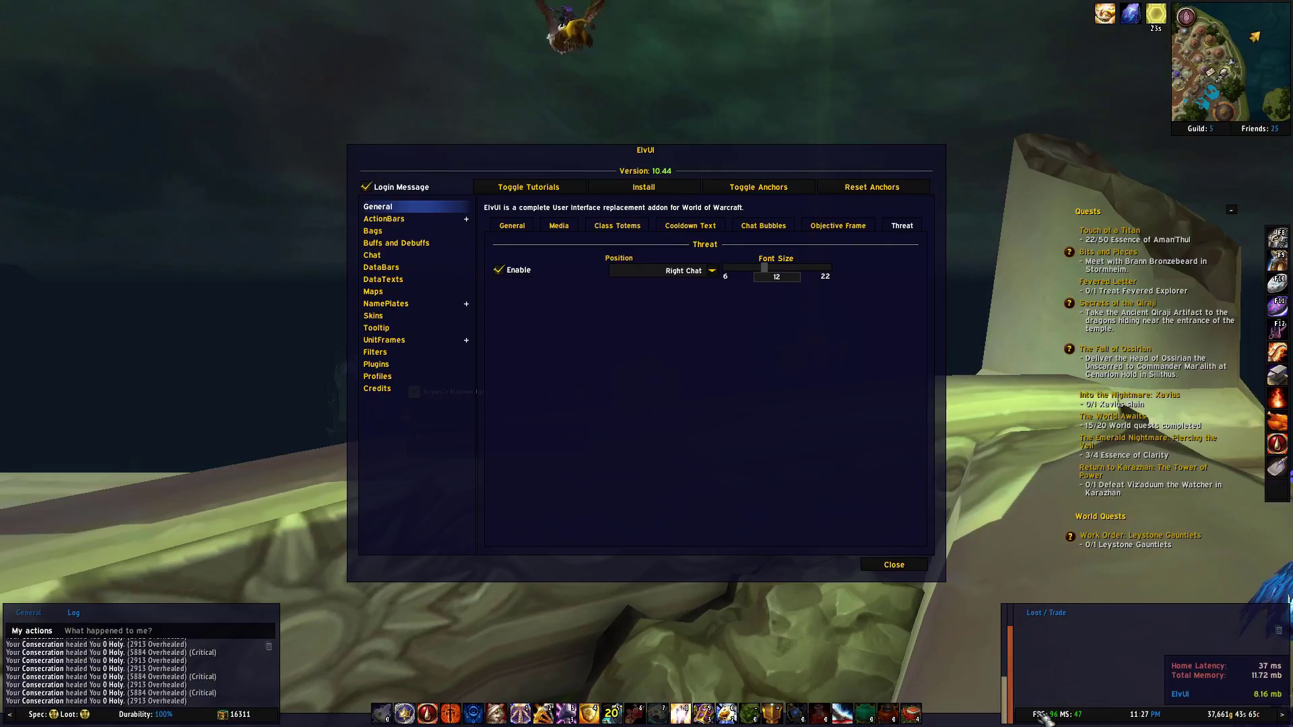
mouse_move(1084, 718)
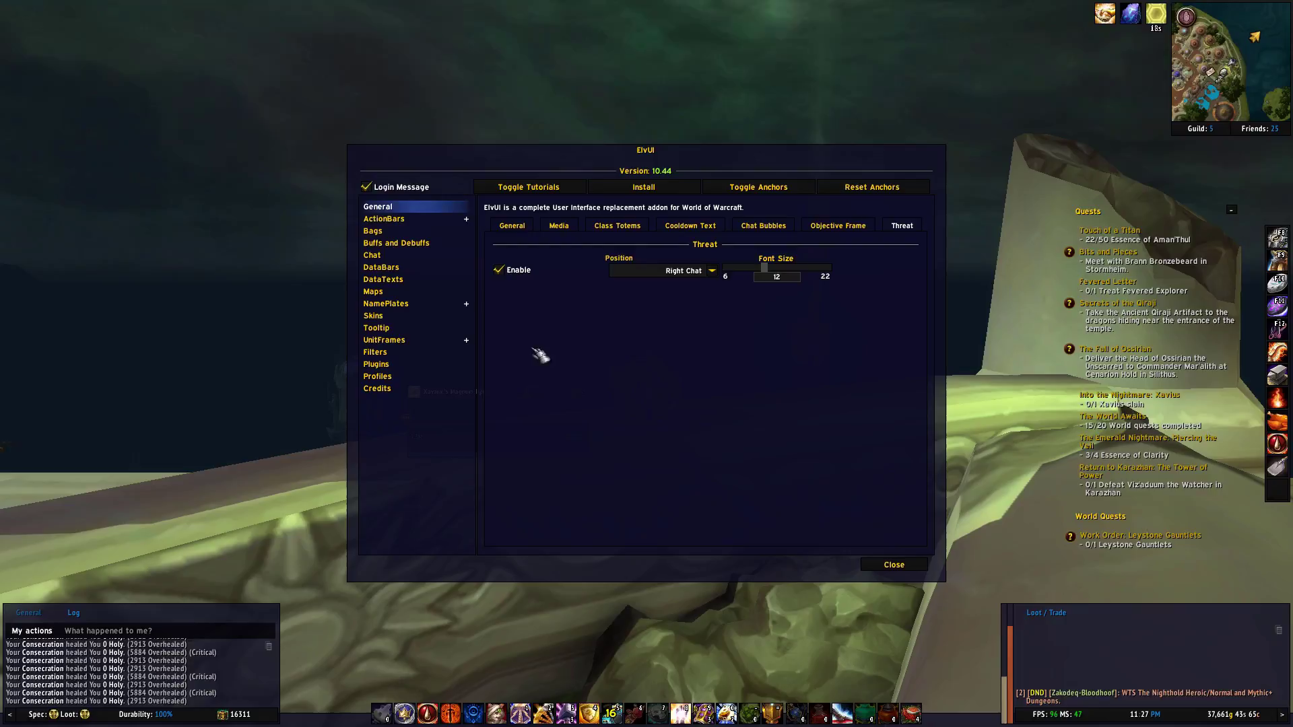
- Try binding Ctrl+F8 to the sixth button of action bar 3 in Keybind Mode, and discard the key binding changes
click(444, 220)
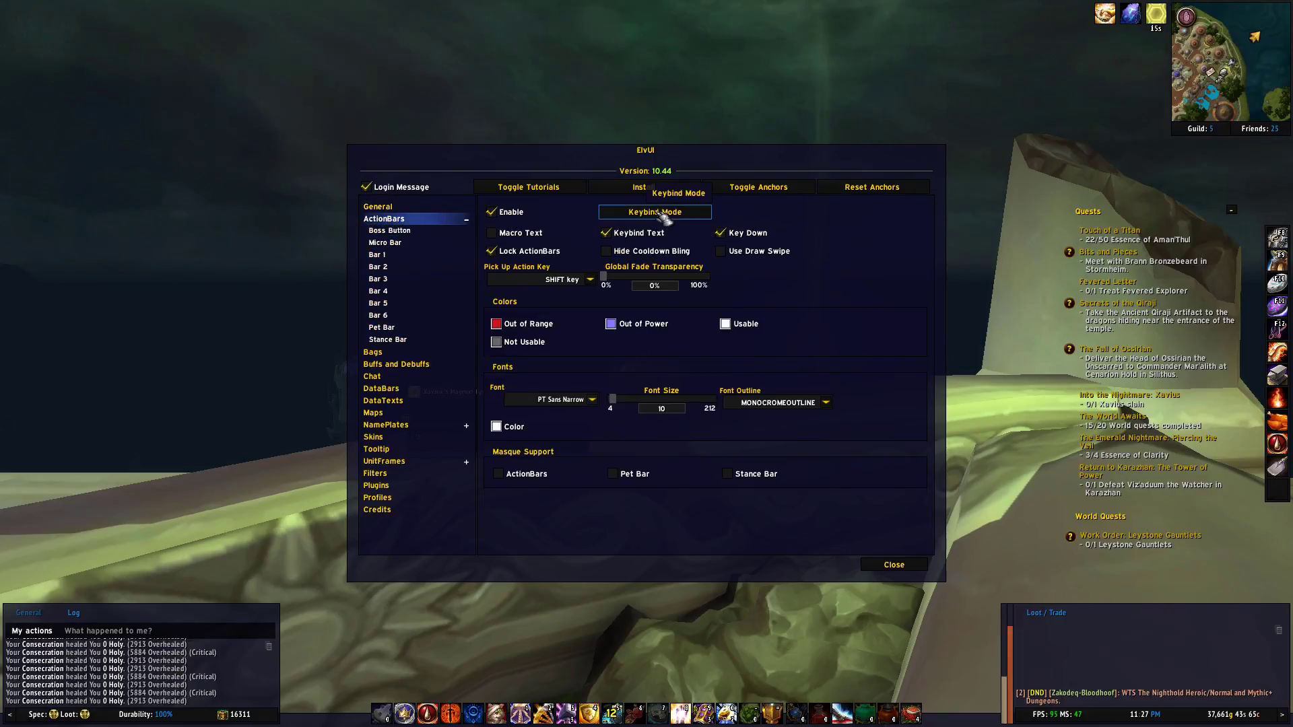
click(693, 219)
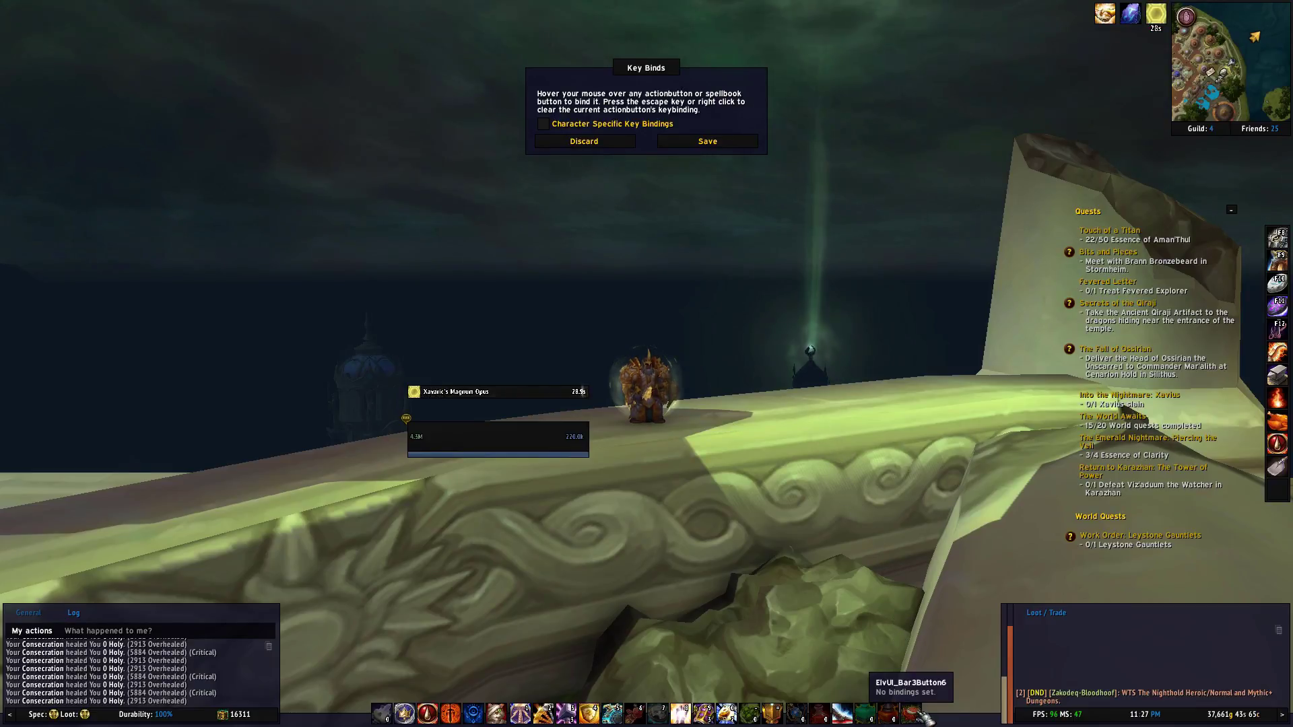
key(ctrl+F8)
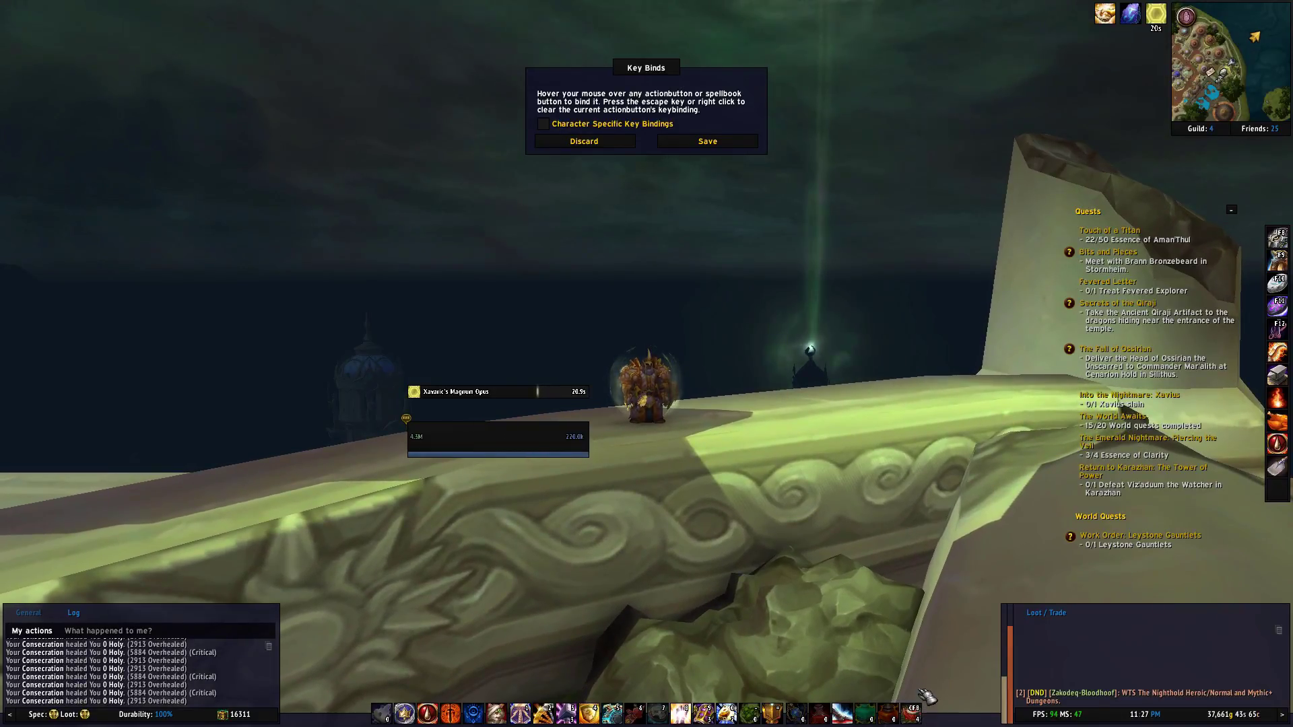
click(597, 144)
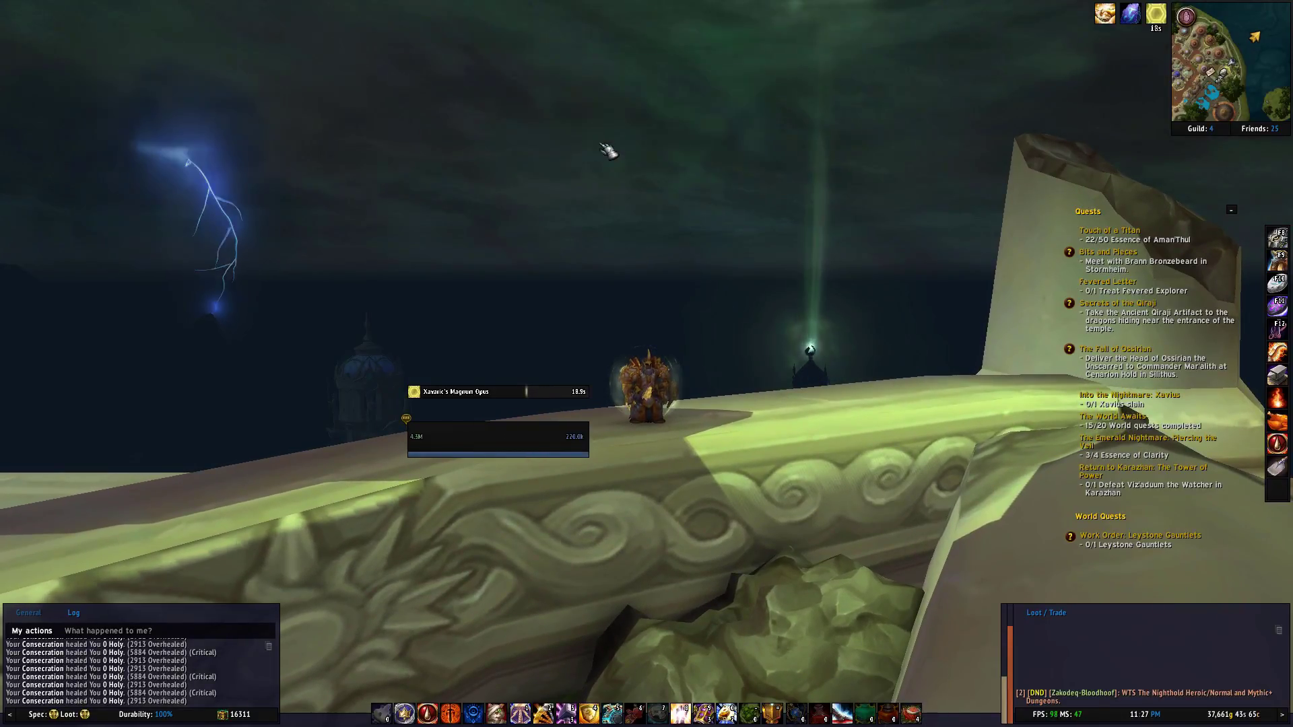
- Append "[combat] show; hide" to the Visibility State of action bar 1 in the ElvUI settings and accept it
key(Escape)
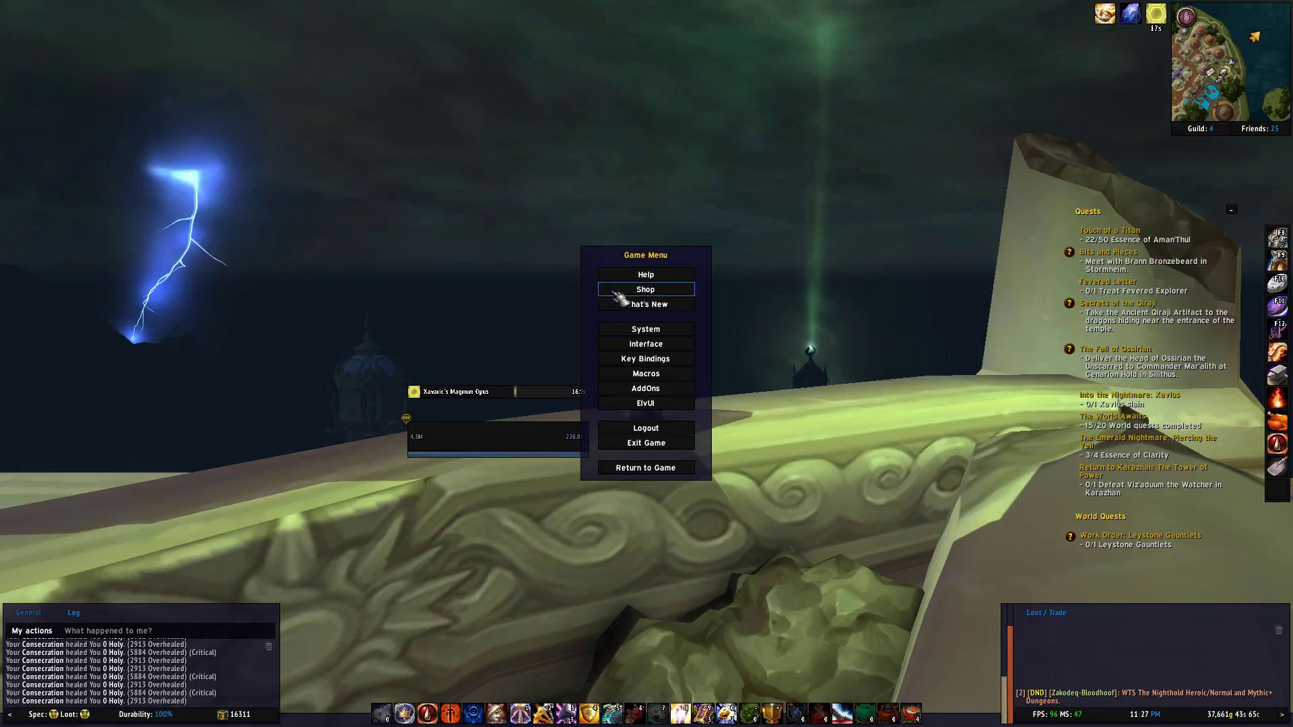
click(667, 408)
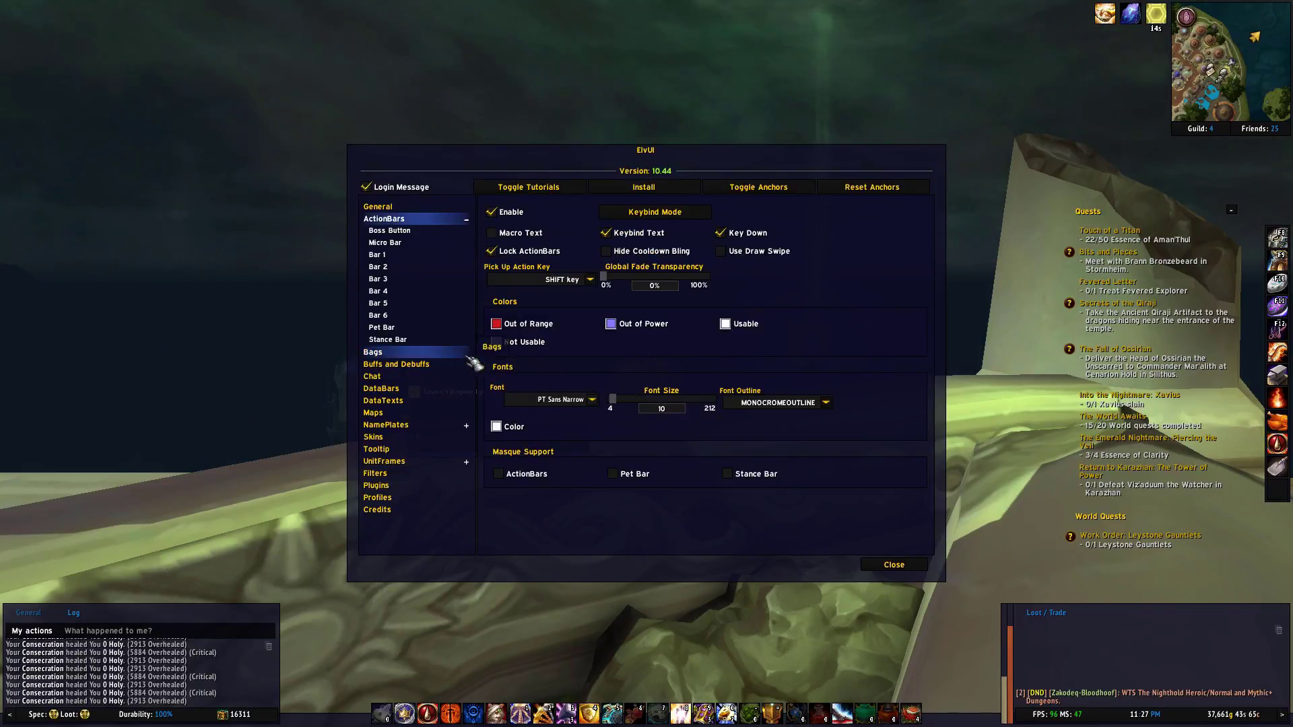
click(402, 258)
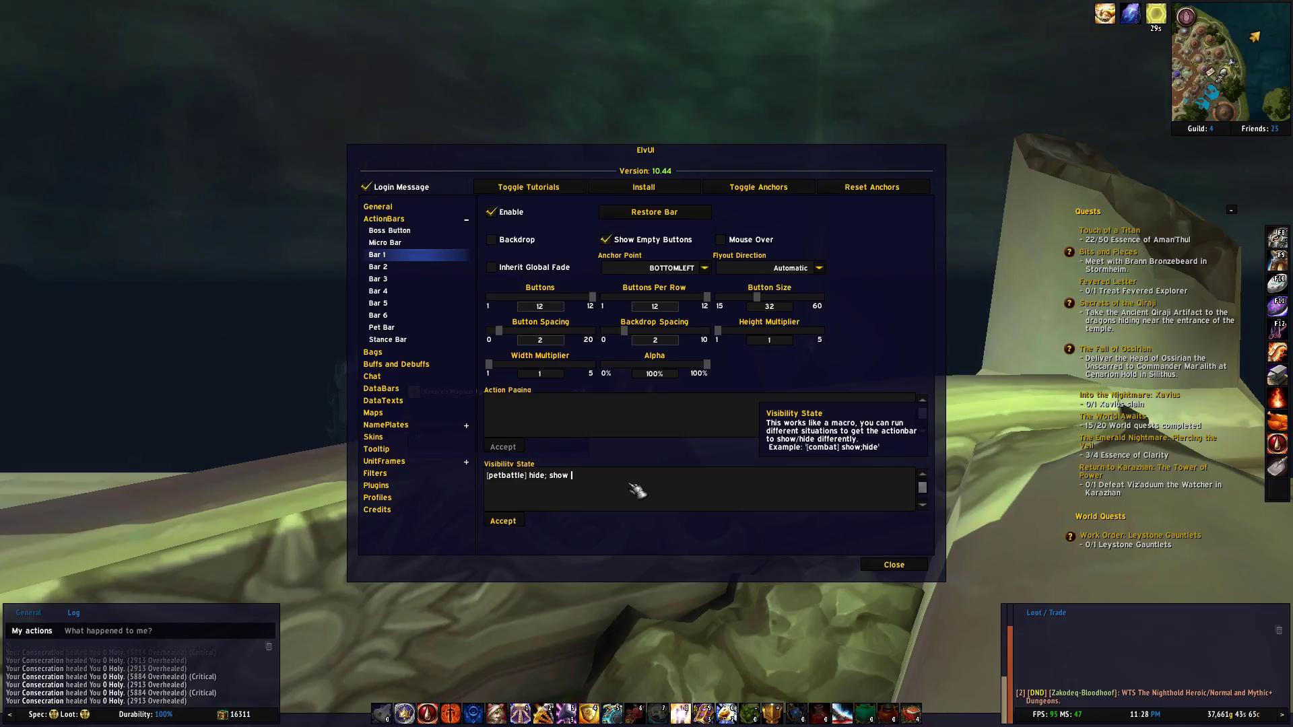
text(combat)
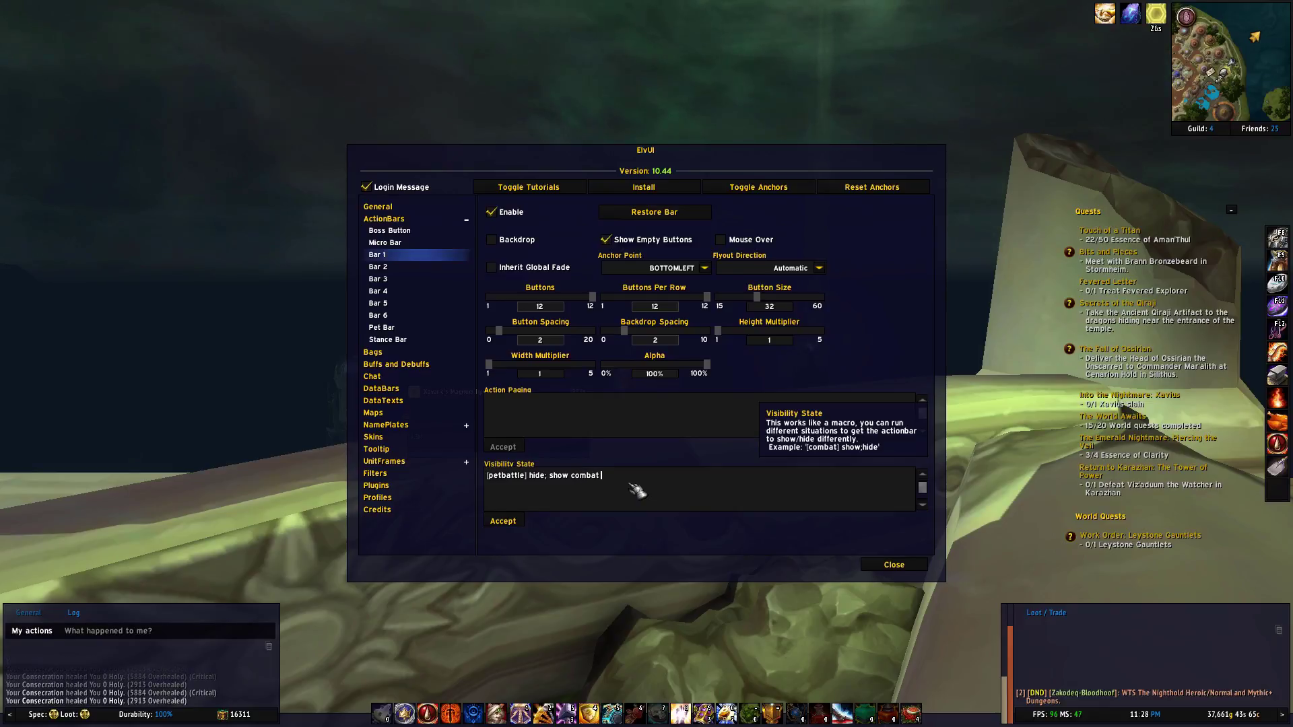
text(])
key(Left)
key(Left)
key(Left)
key(Left)
key(Left)
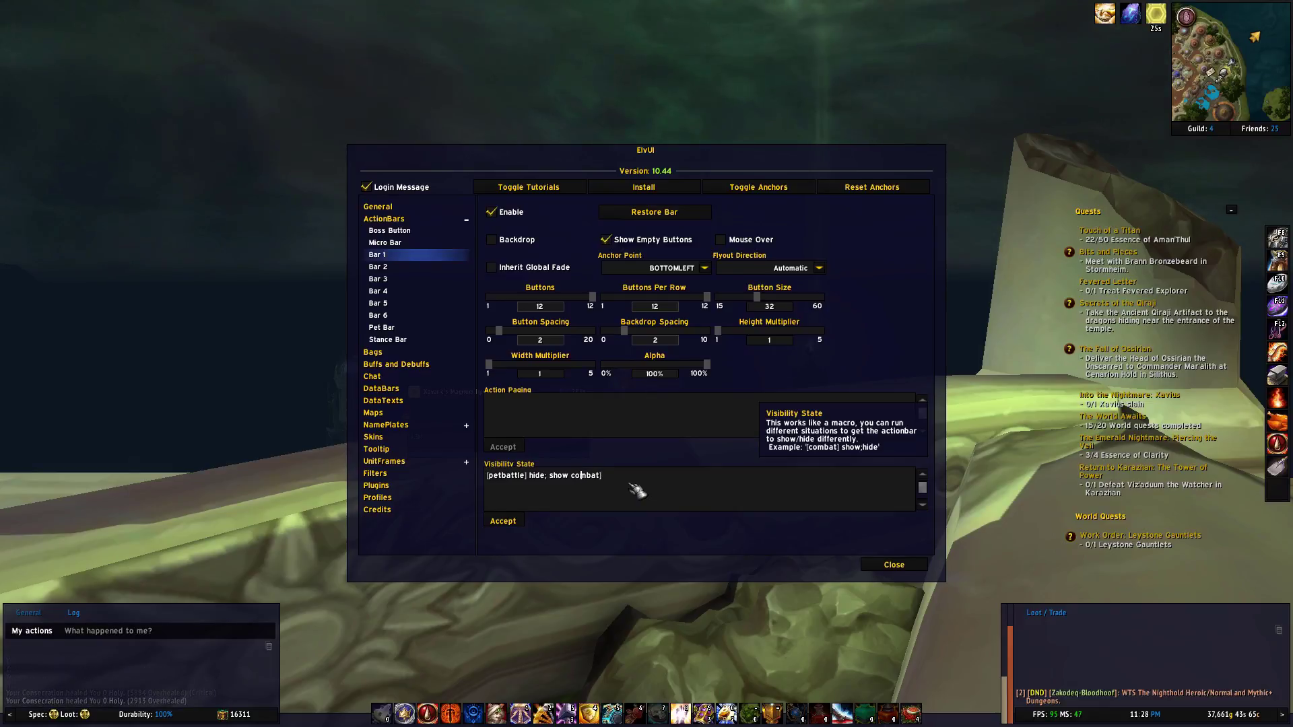
key(Right)
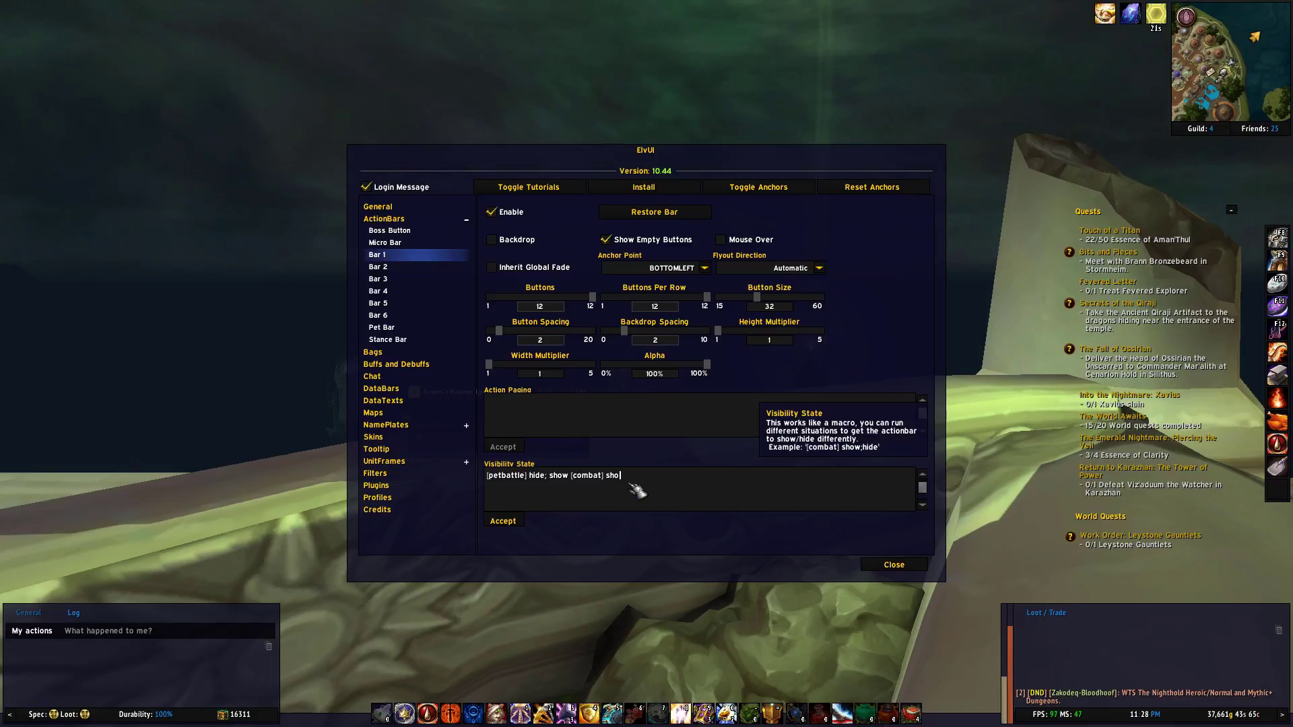
text(; hide)
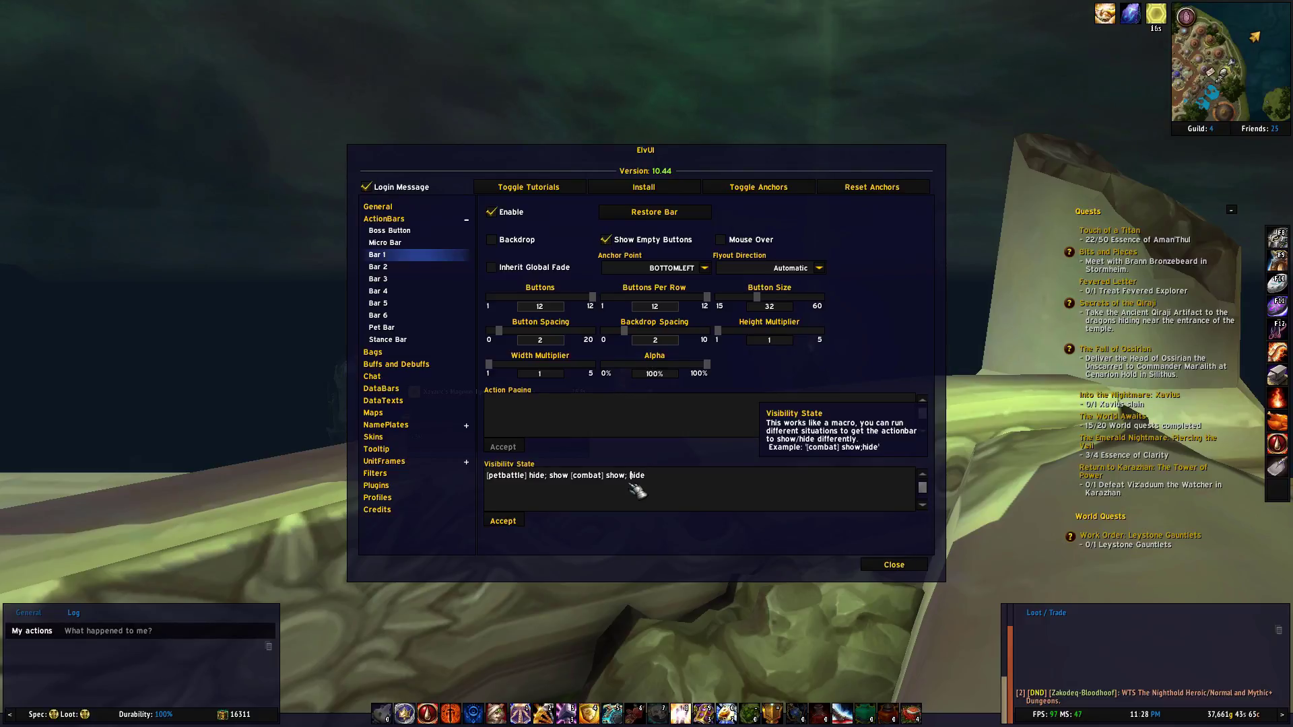
key(End)
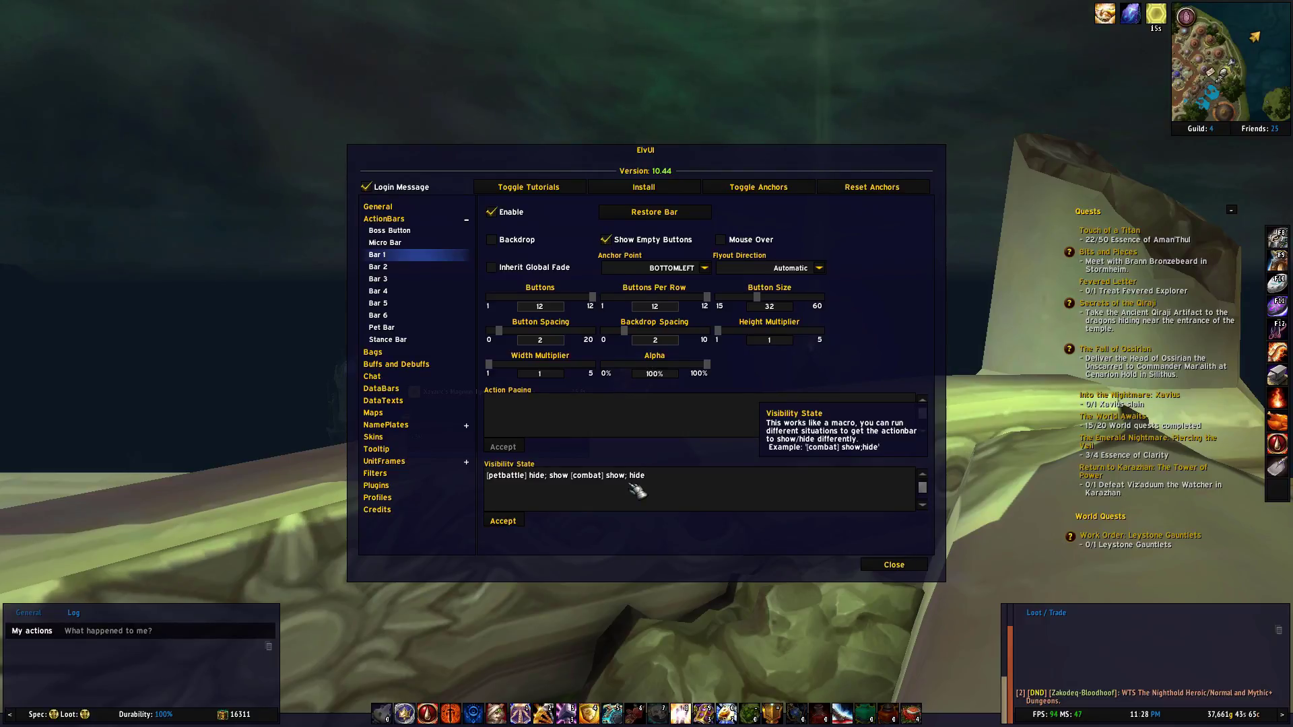
click(503, 520)
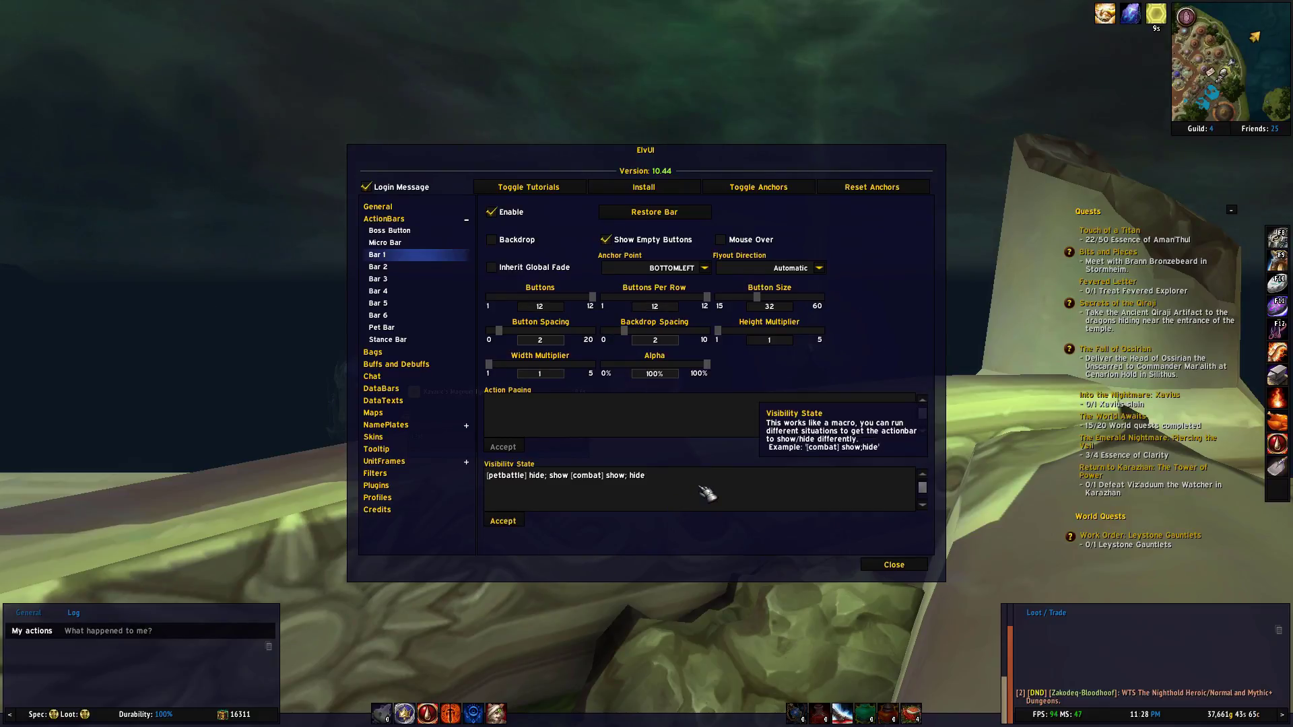
- Append "[mod:shift] show; hide" to Bar 1's Visibility State, accept it and close the ElvUI settings
text(mod:)
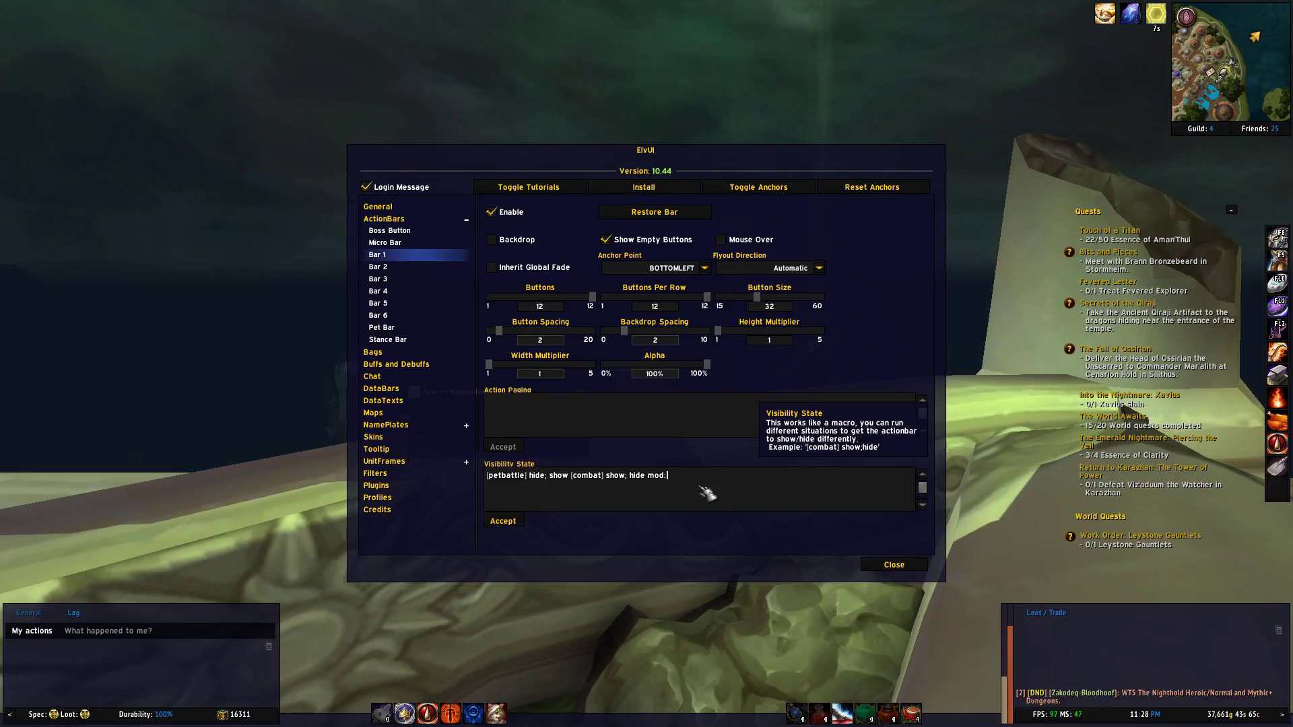
text(shift)
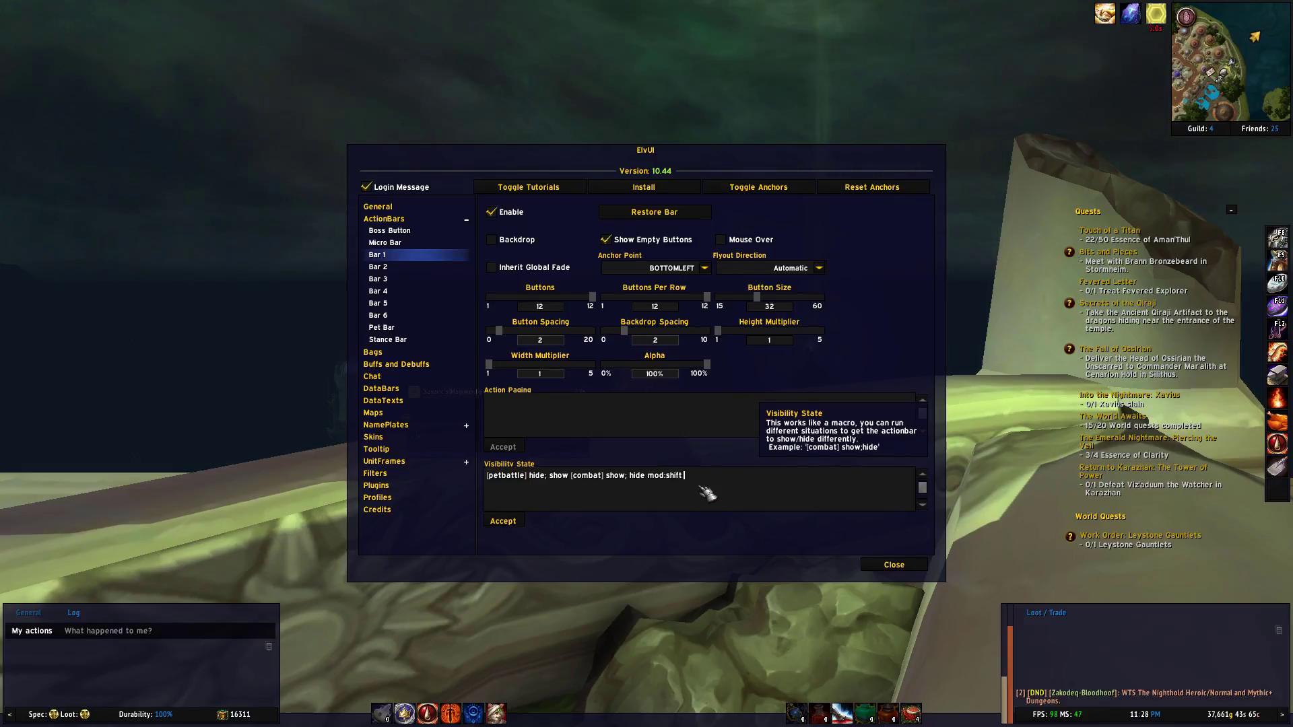
text(])
key(Left)
key(Left)
key(Left)
key(Left)
key(Left)
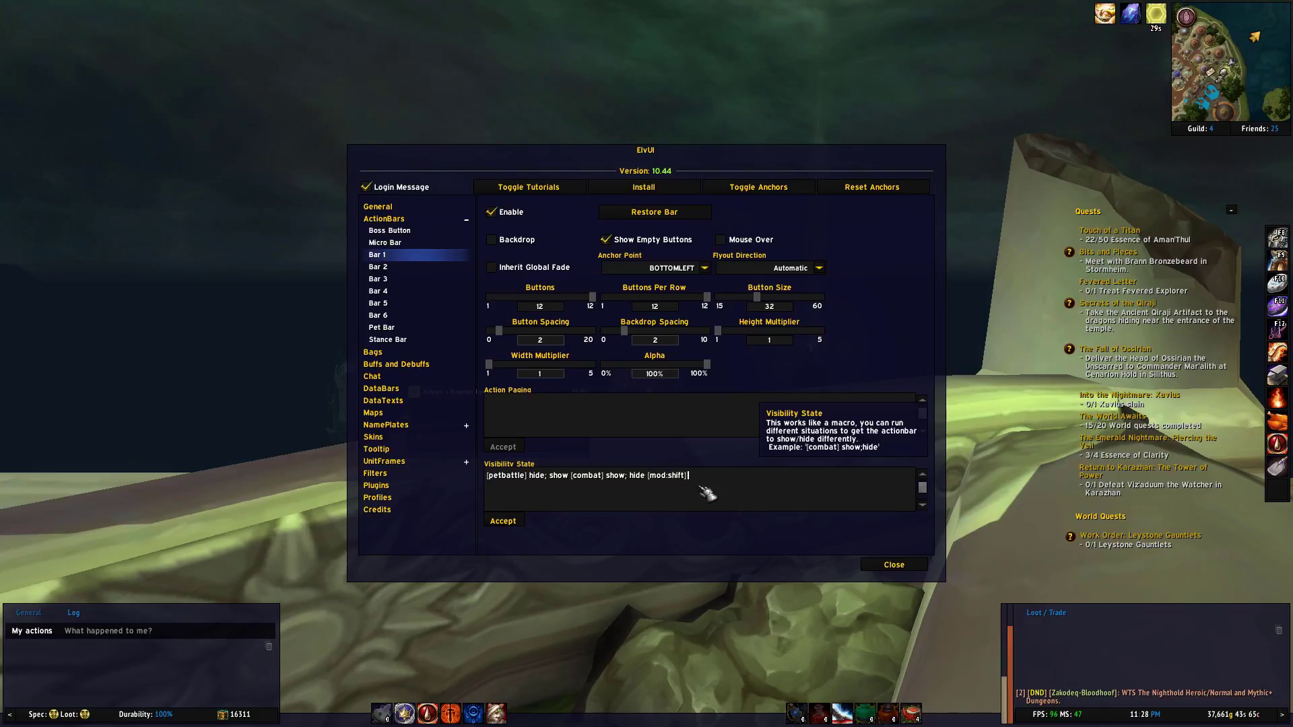
text(show; )
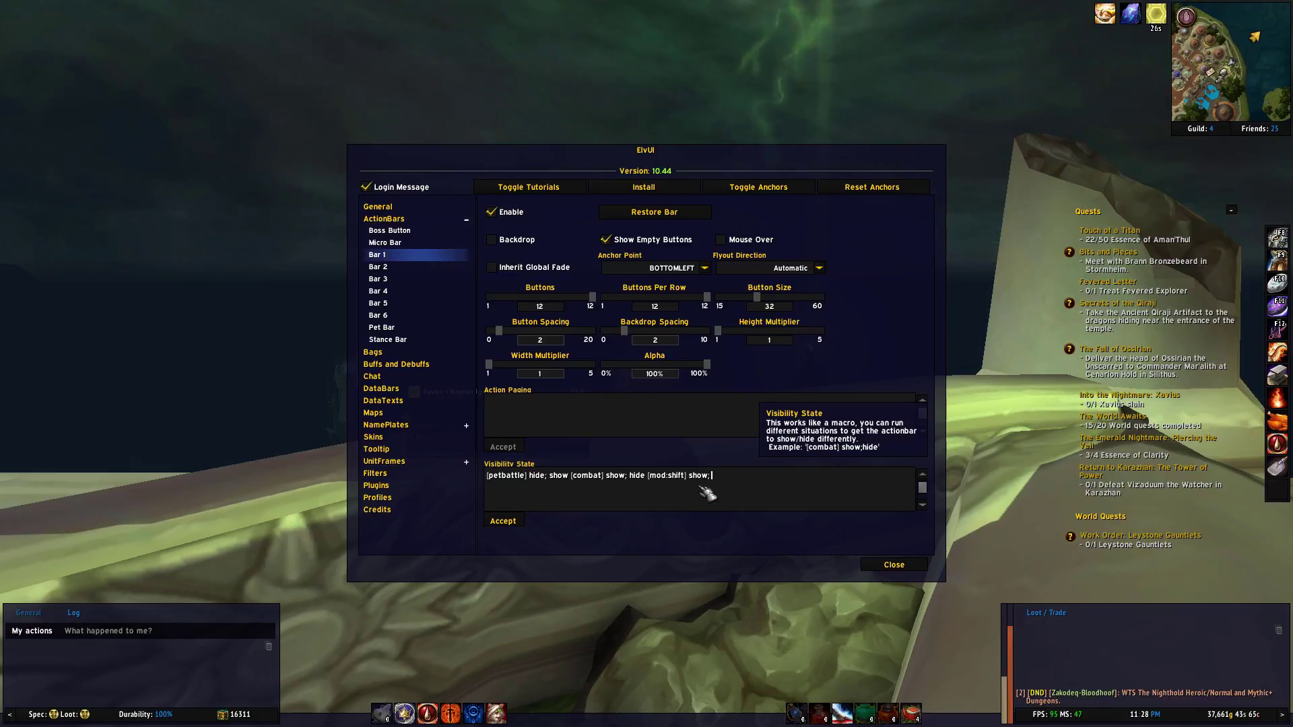
text(hide)
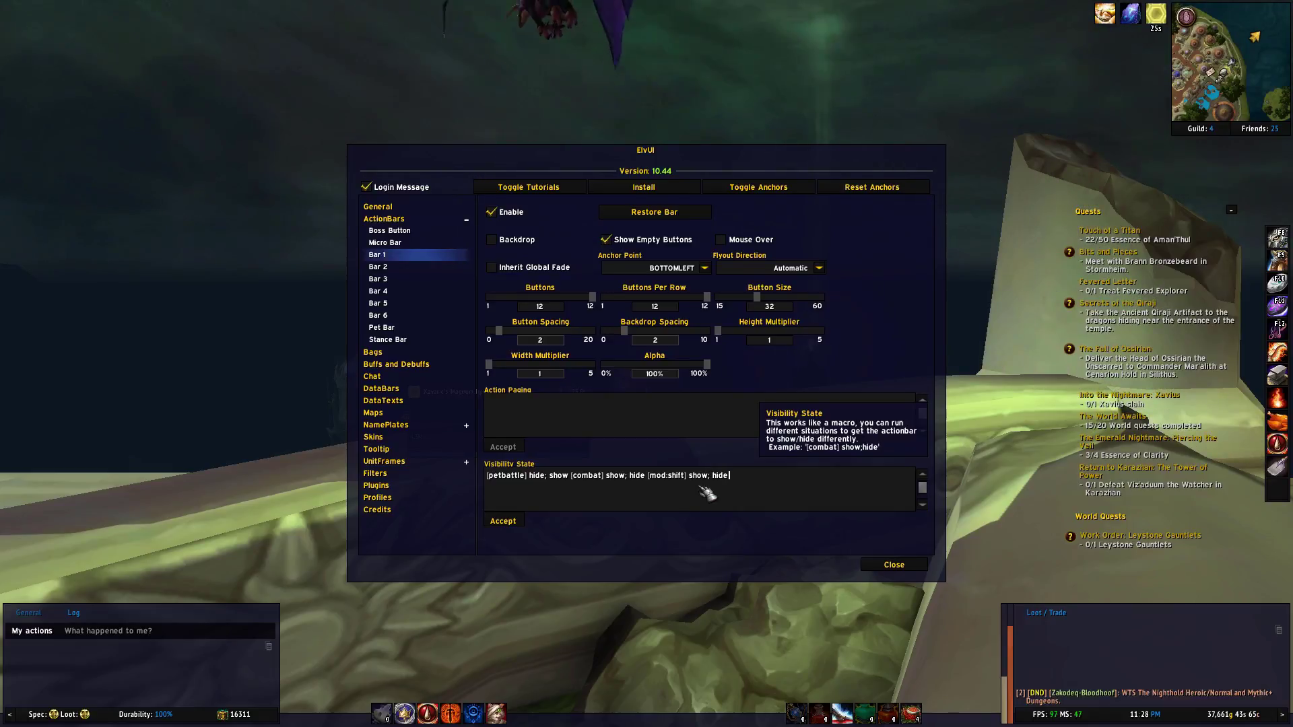
click(528, 522)
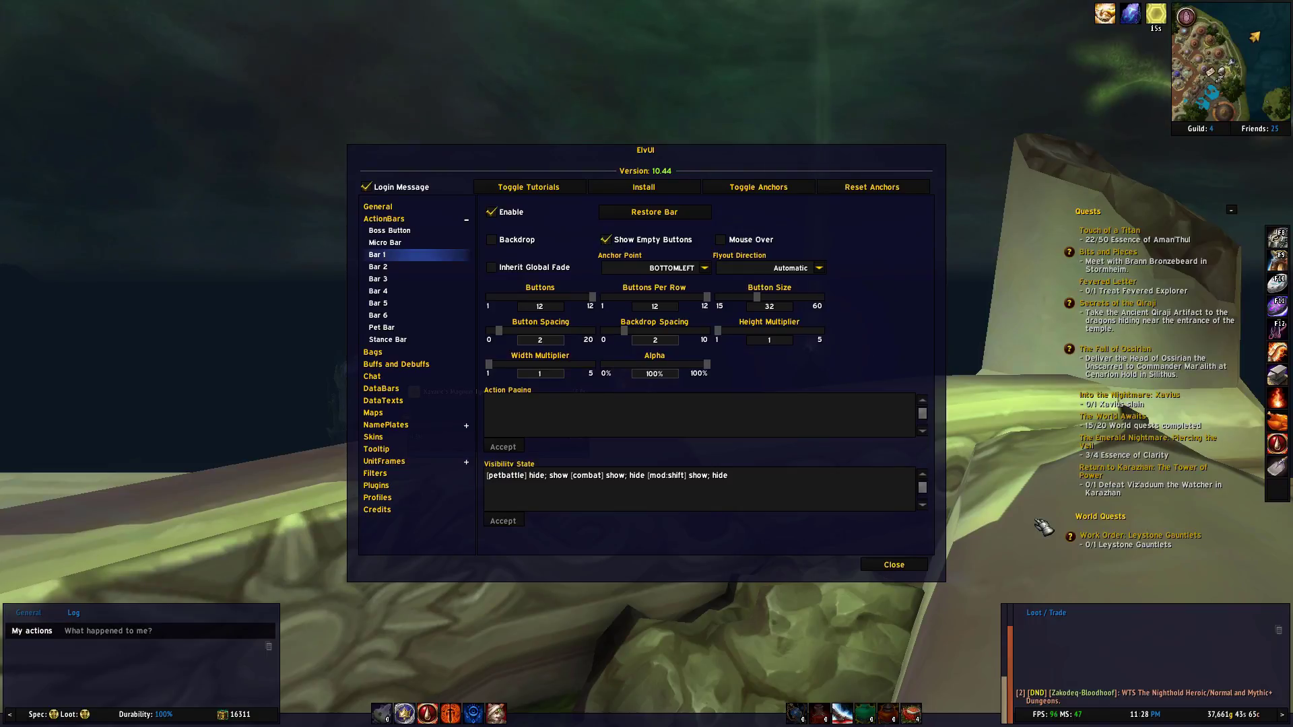
click(915, 567)
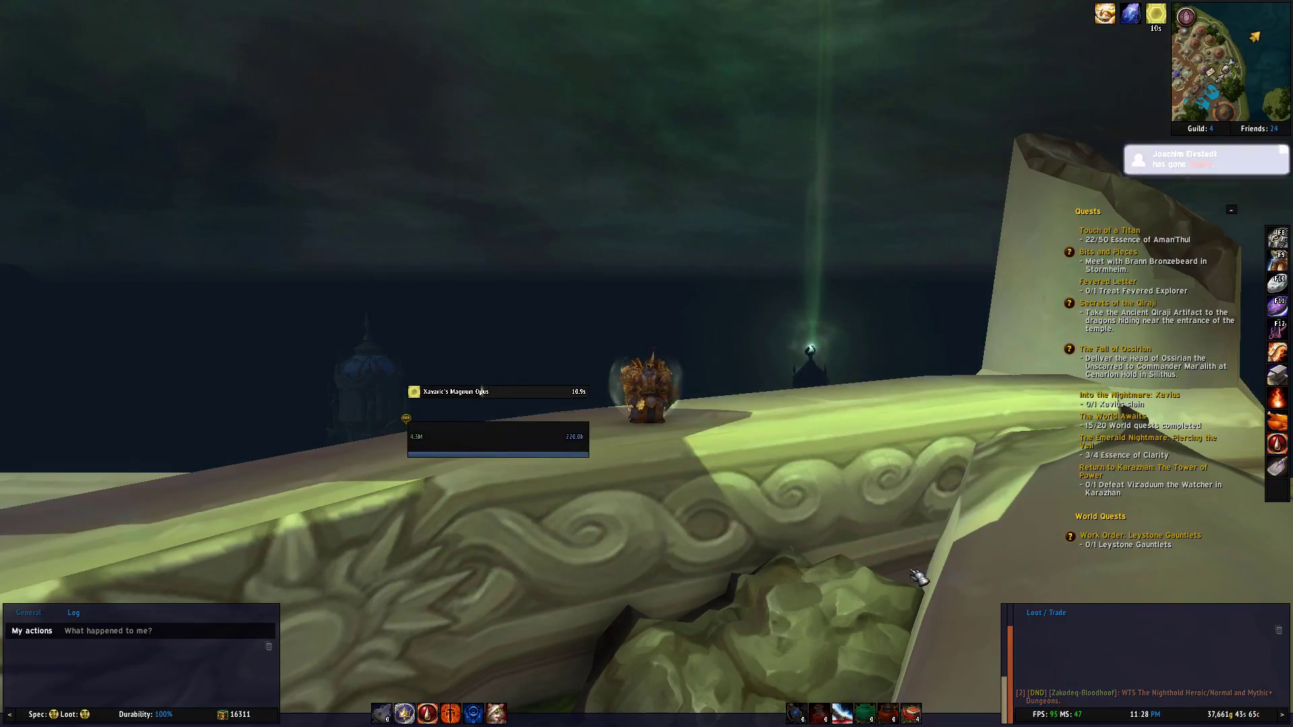